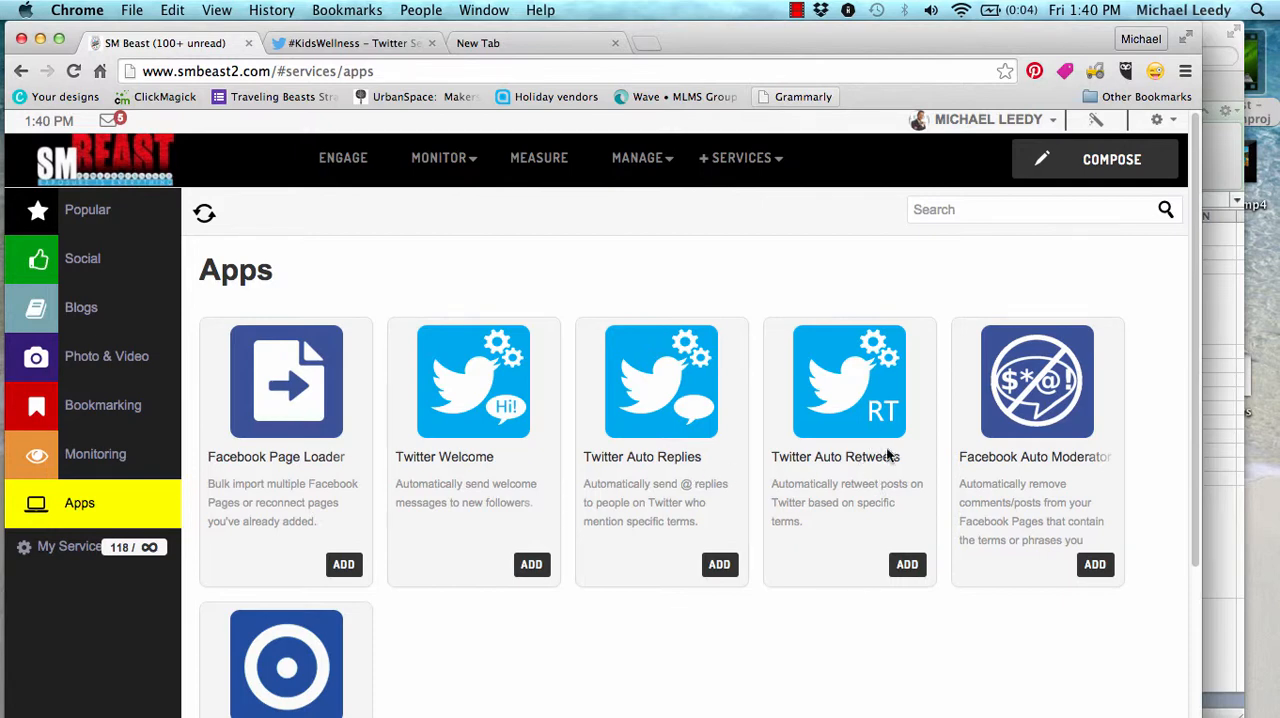
Add the Twitter Auto Retweets app, selecting the youthemagician Twitter account and entering the description YTM - RT
left_click(909, 566)
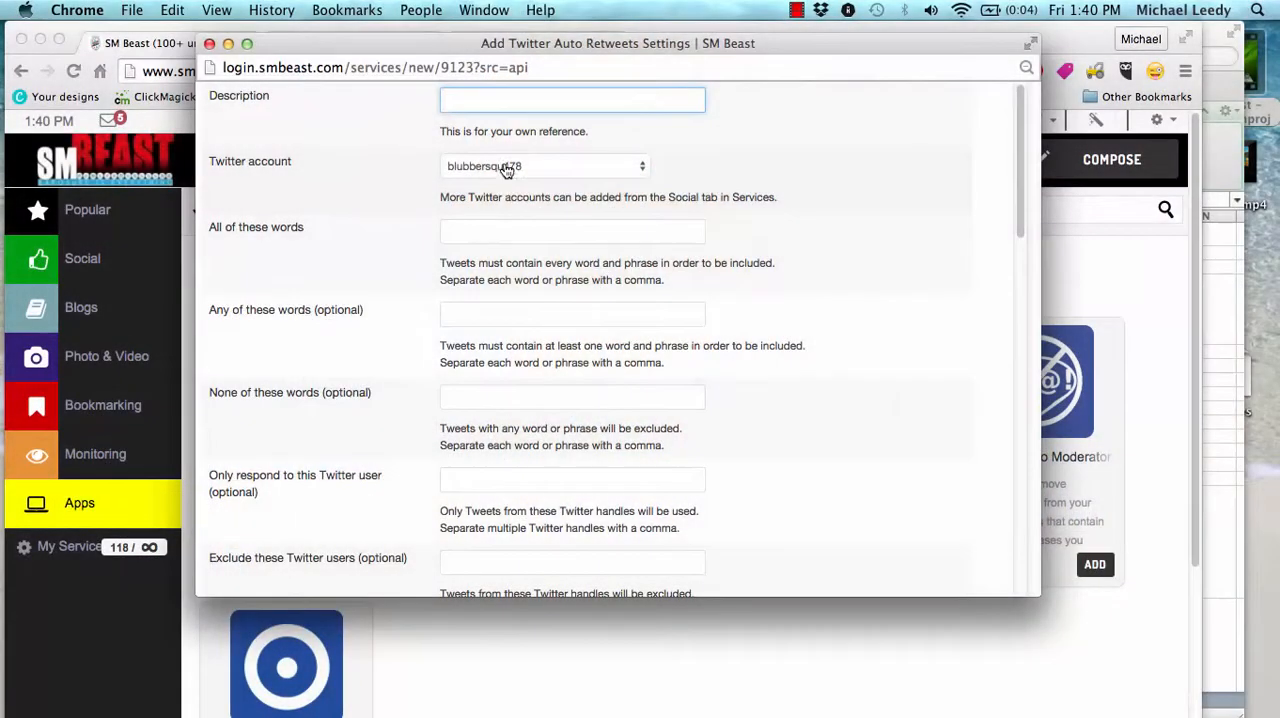
left_click(509, 166)
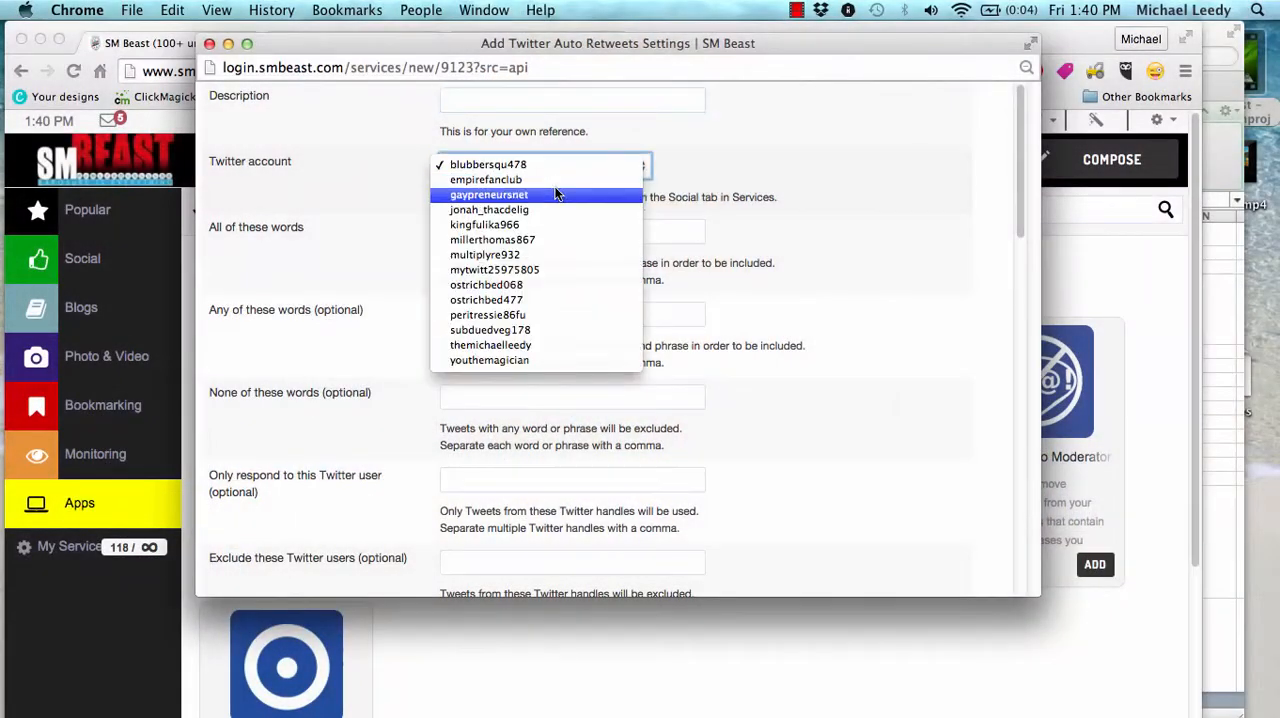
left_click(522, 362)
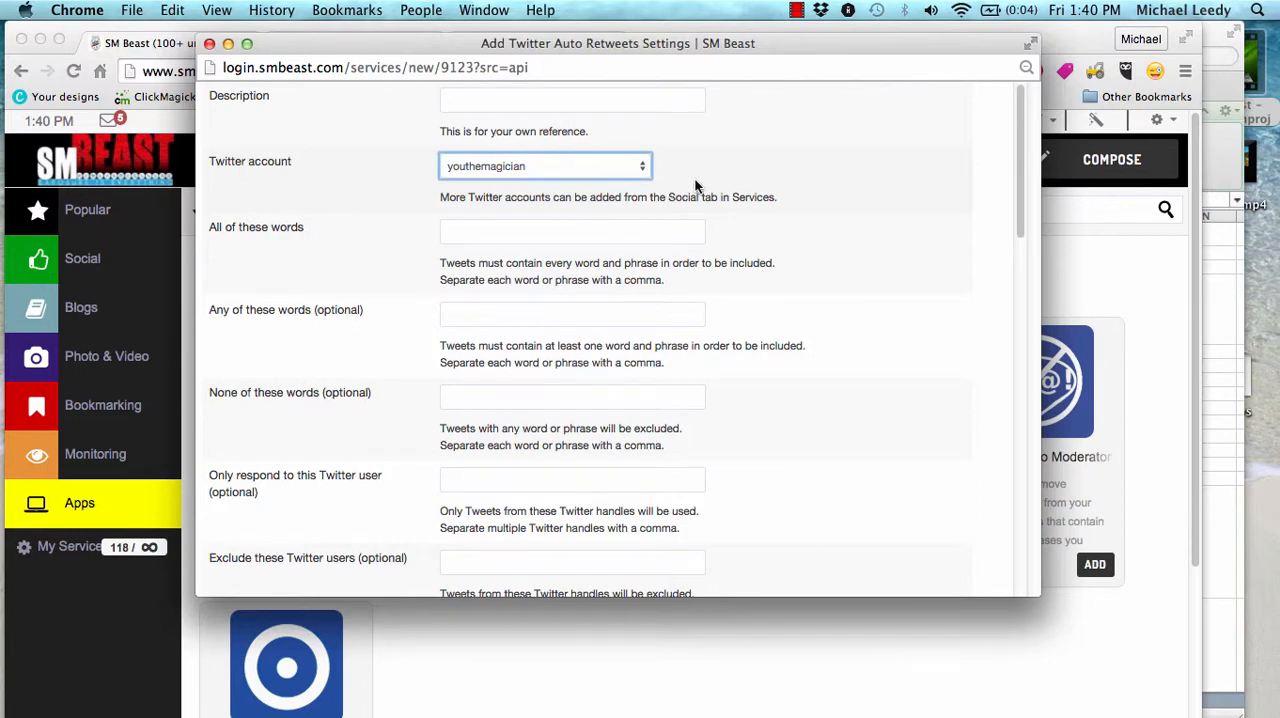
left_click(508, 100)
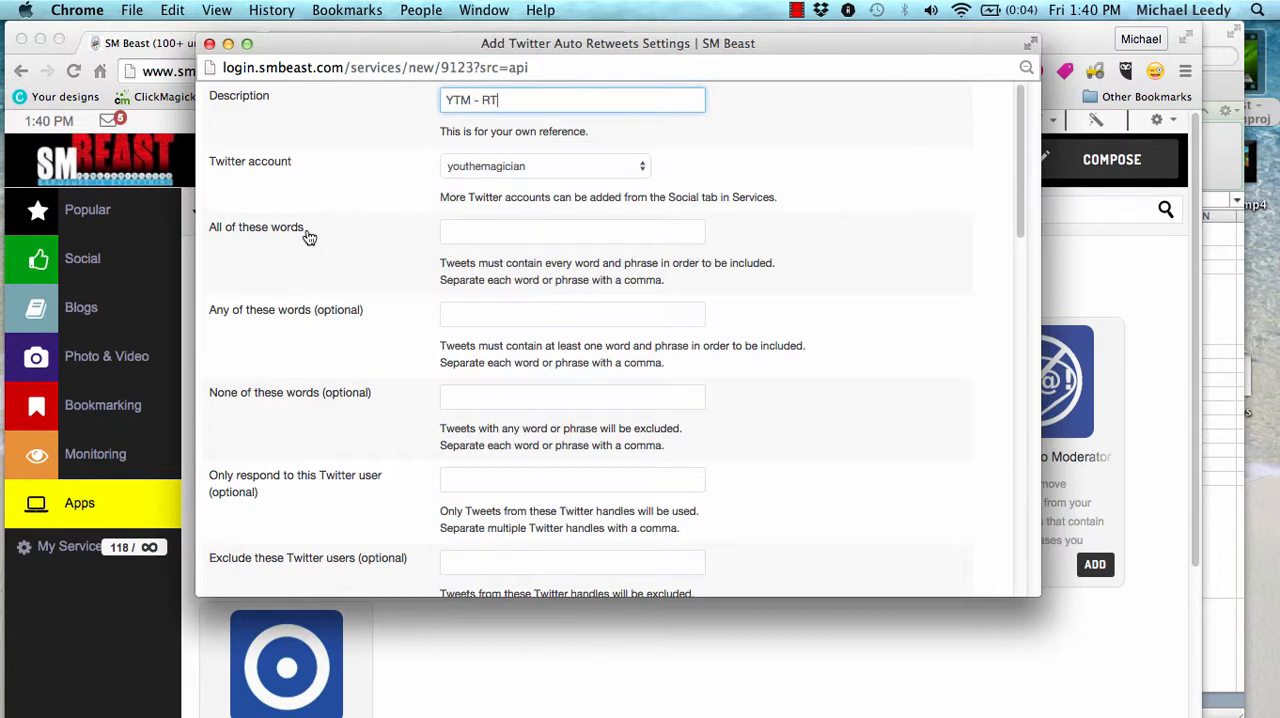
left_click(545, 230)
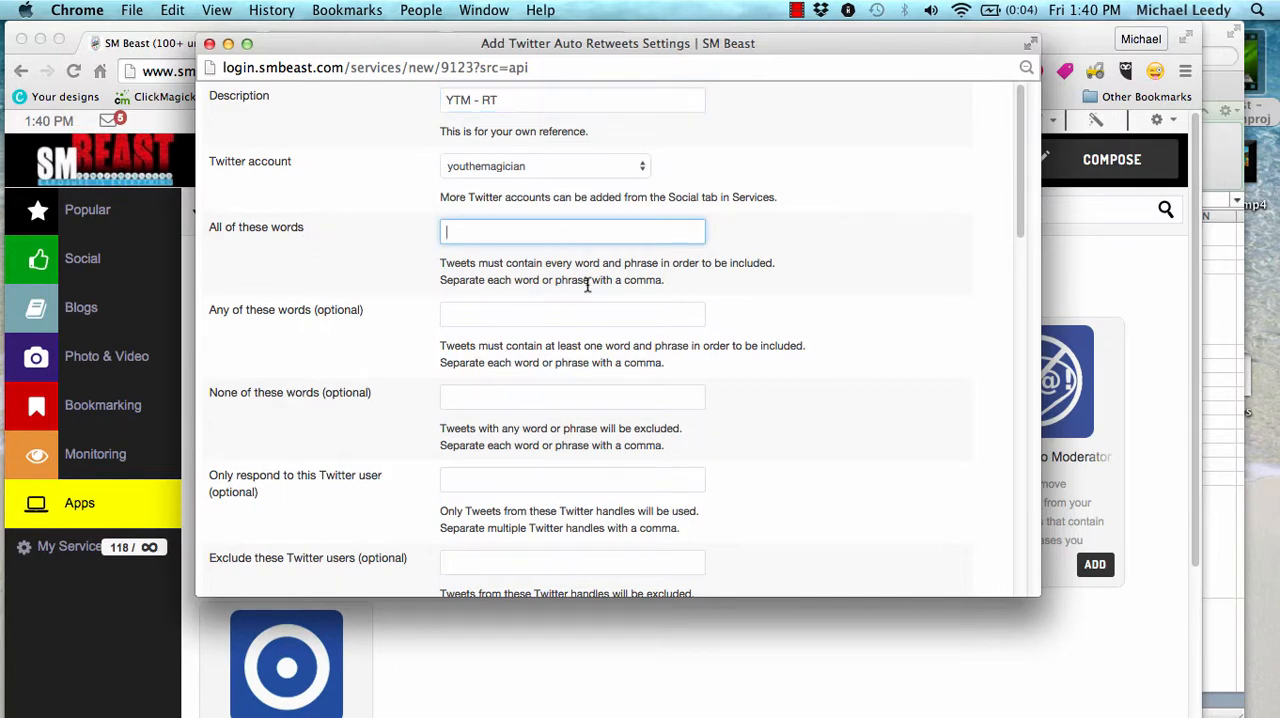
Switch to the Excel workbook YTM - Revised 10.18.15.xlsx and look at the RT HASHTAGS list on the Twitter Auto-Apps sheet
left_click(1227, 351)
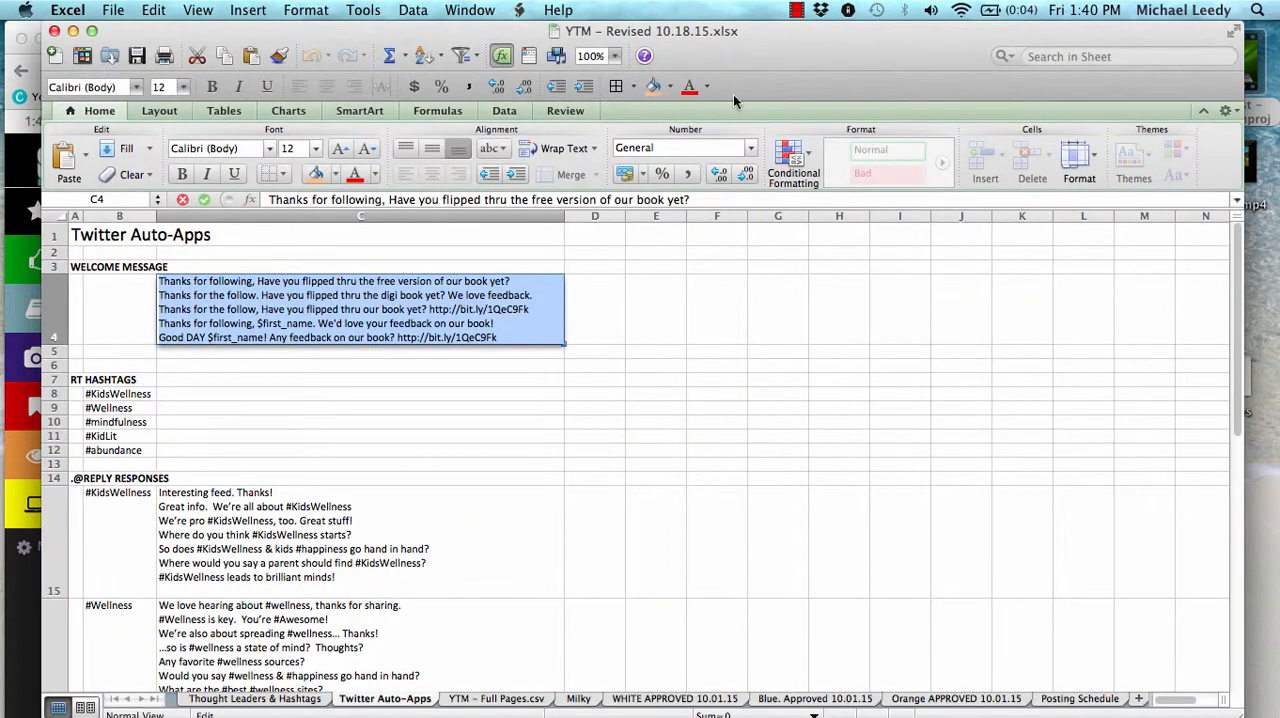
scroll(371, 385, "down", 1)
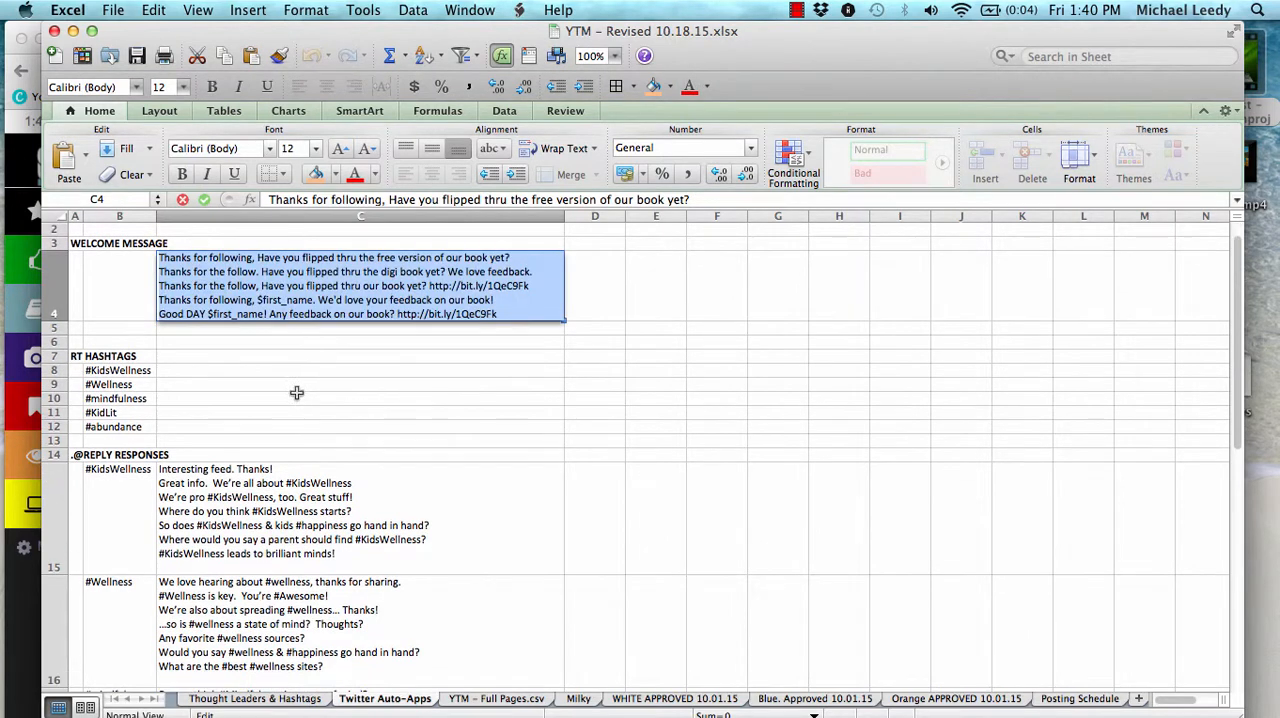
left_click(177, 422)
left_click(135, 428)
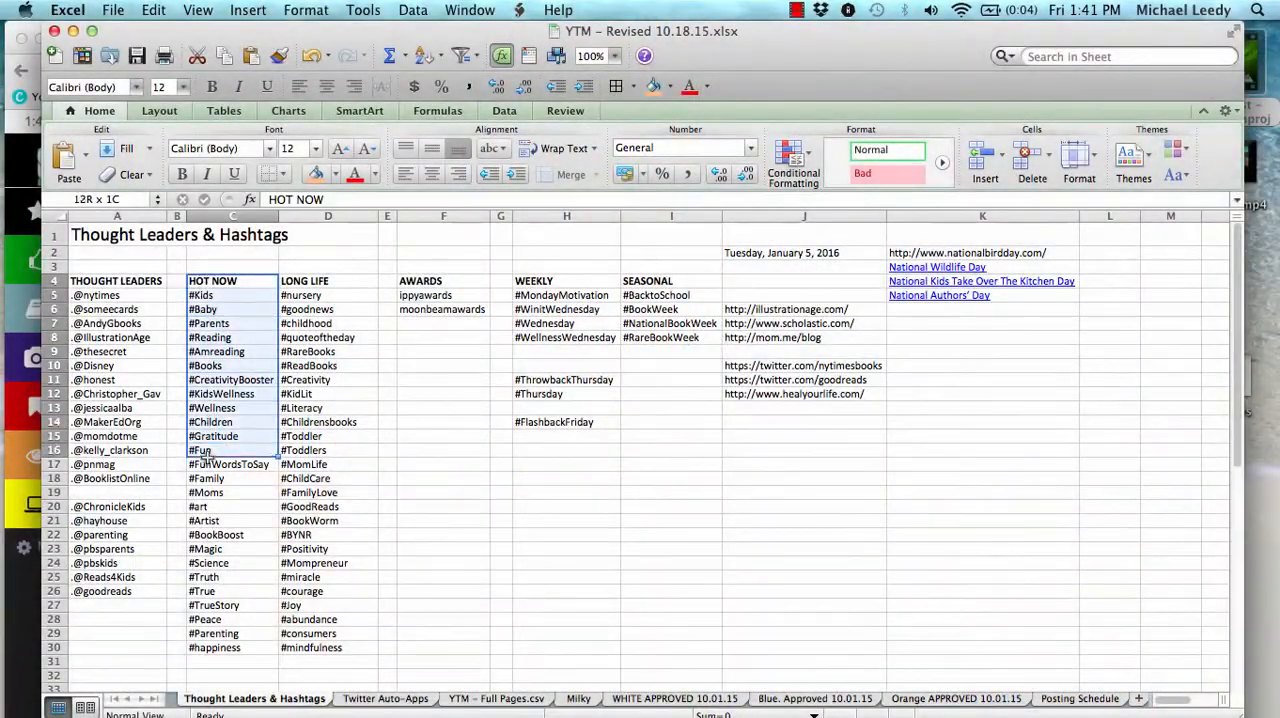
Examine the HOT NOW and LONG LIFE hashtag columns on the Thought Leaders & Hashtags sheet
left_click_drag(201, 452, 218, 666)
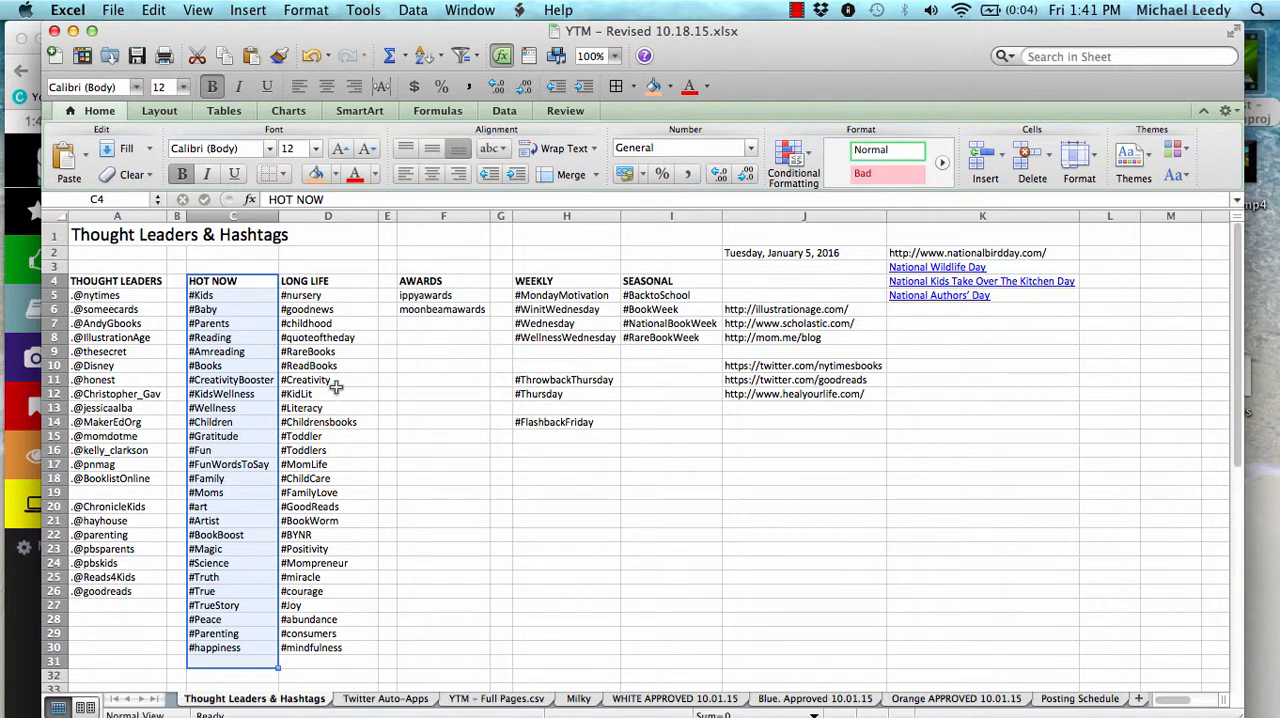
left_click(398, 412)
left_click_drag(305, 281, 325, 651)
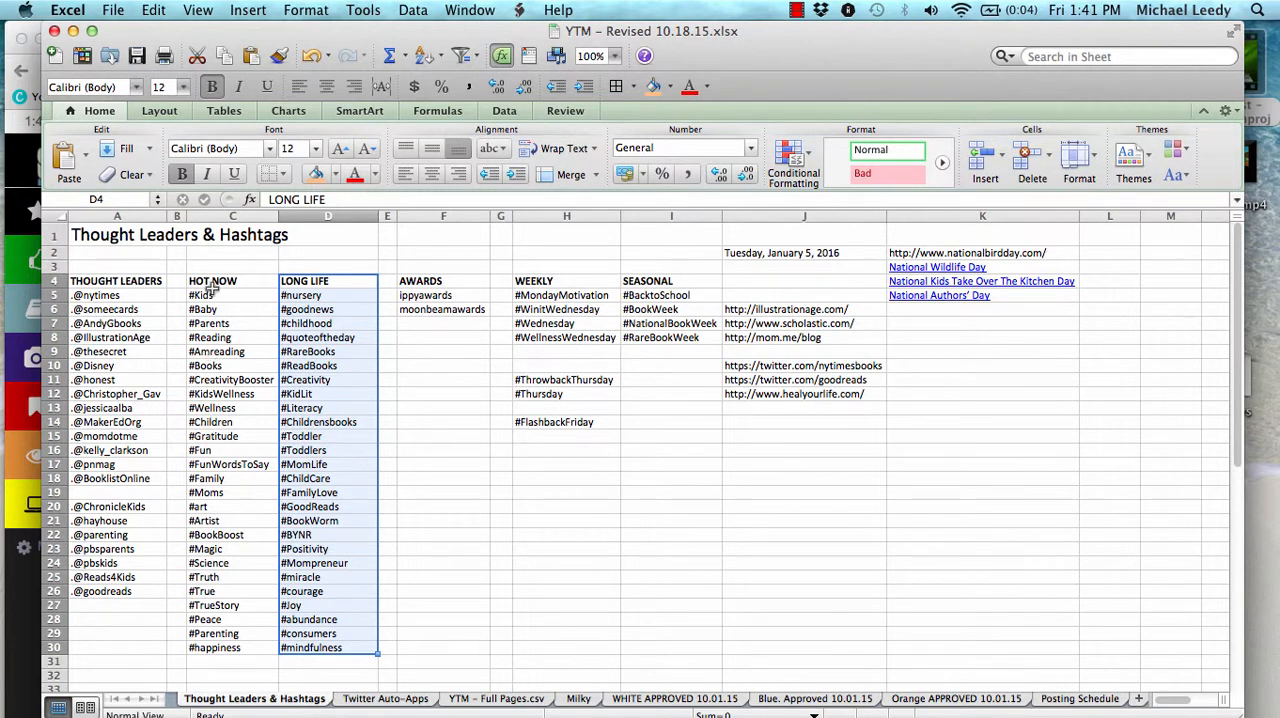
left_click_drag(212, 287, 322, 652)
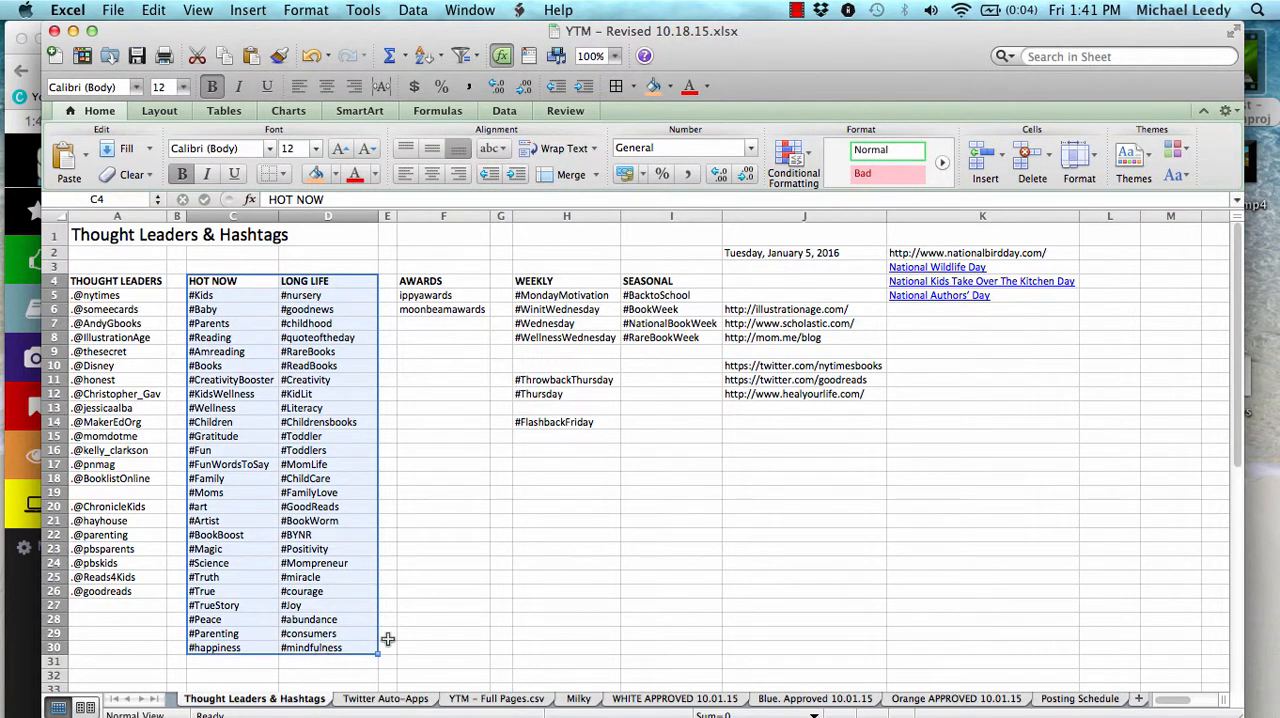
left_click(388, 591)
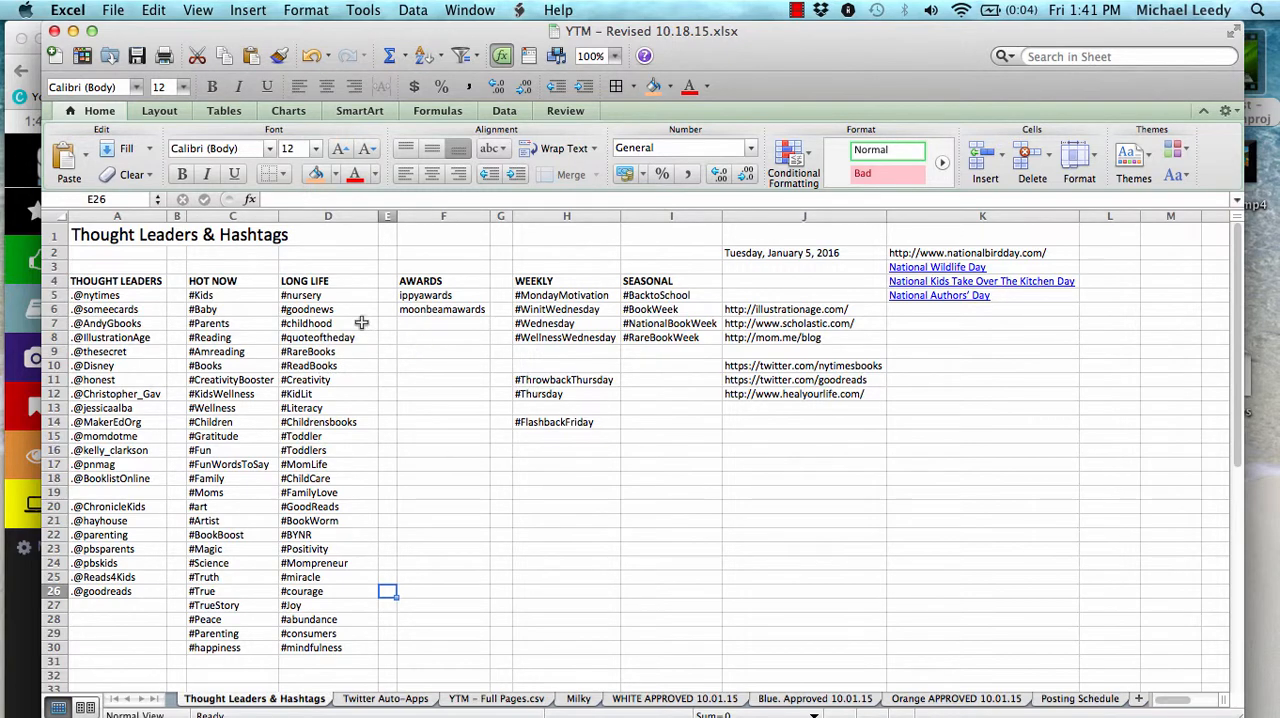
left_click_drag(210, 295, 304, 656)
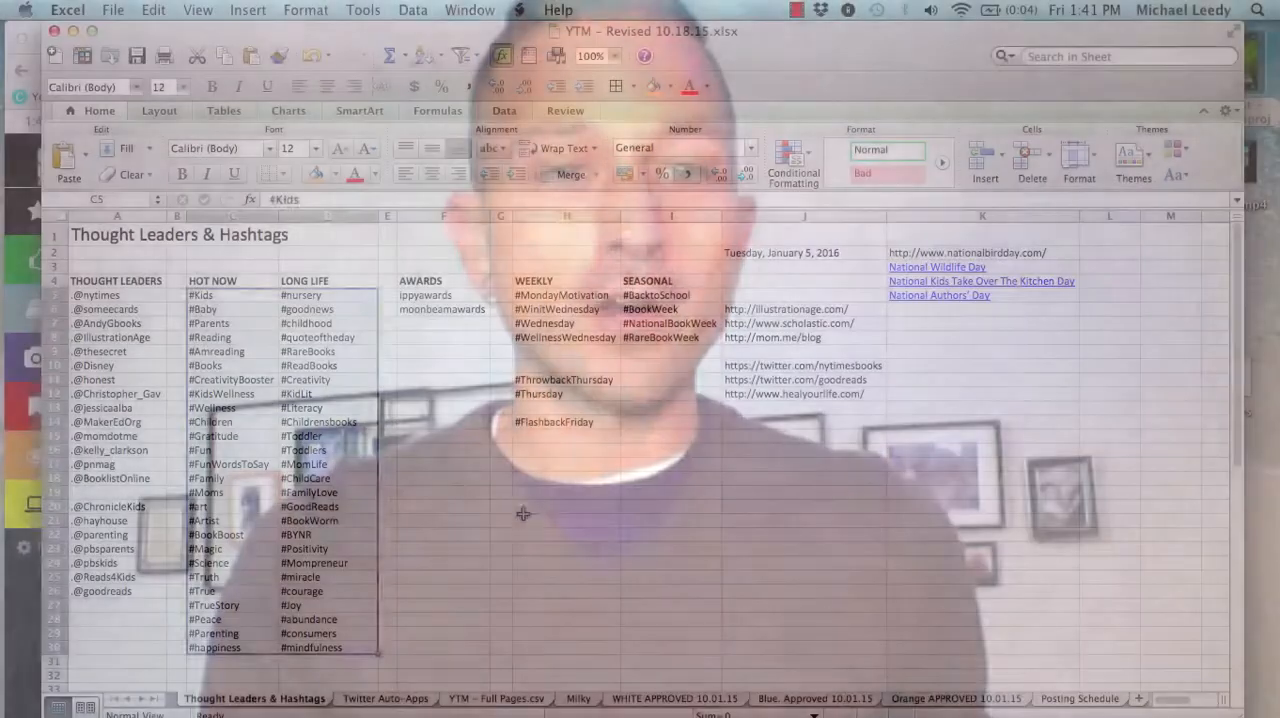
left_click(522, 515)
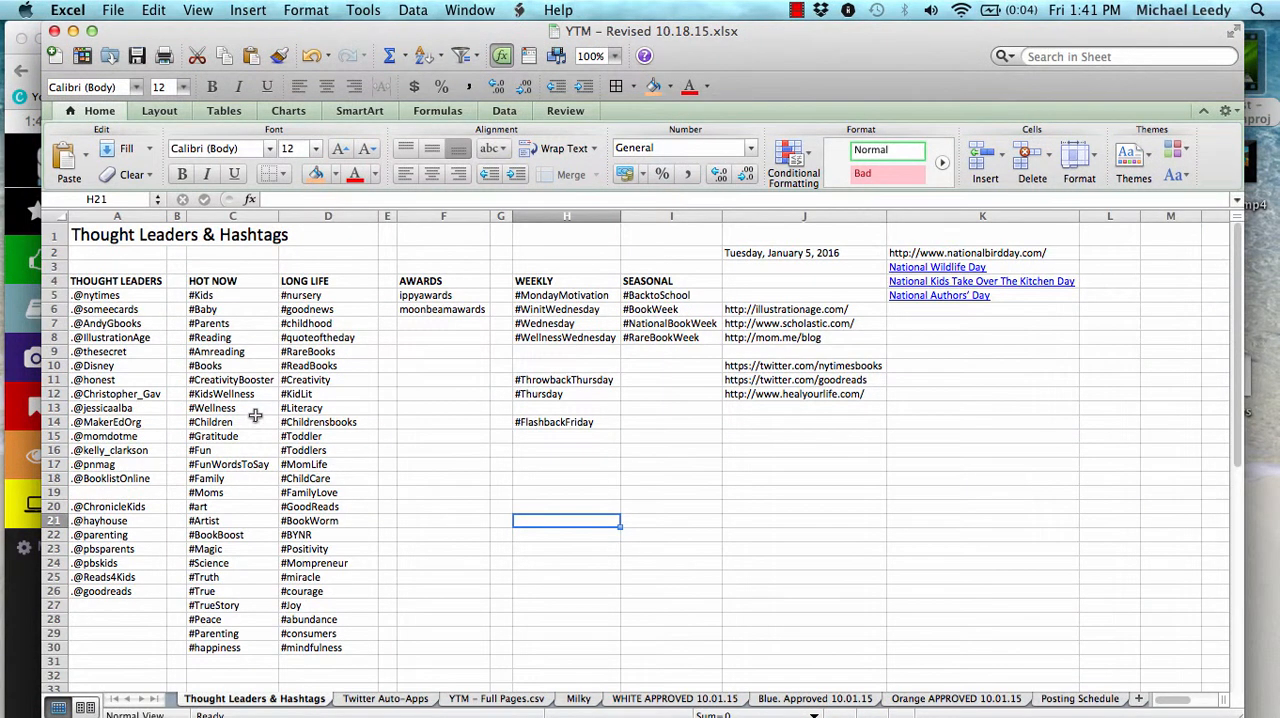
left_click(236, 449)
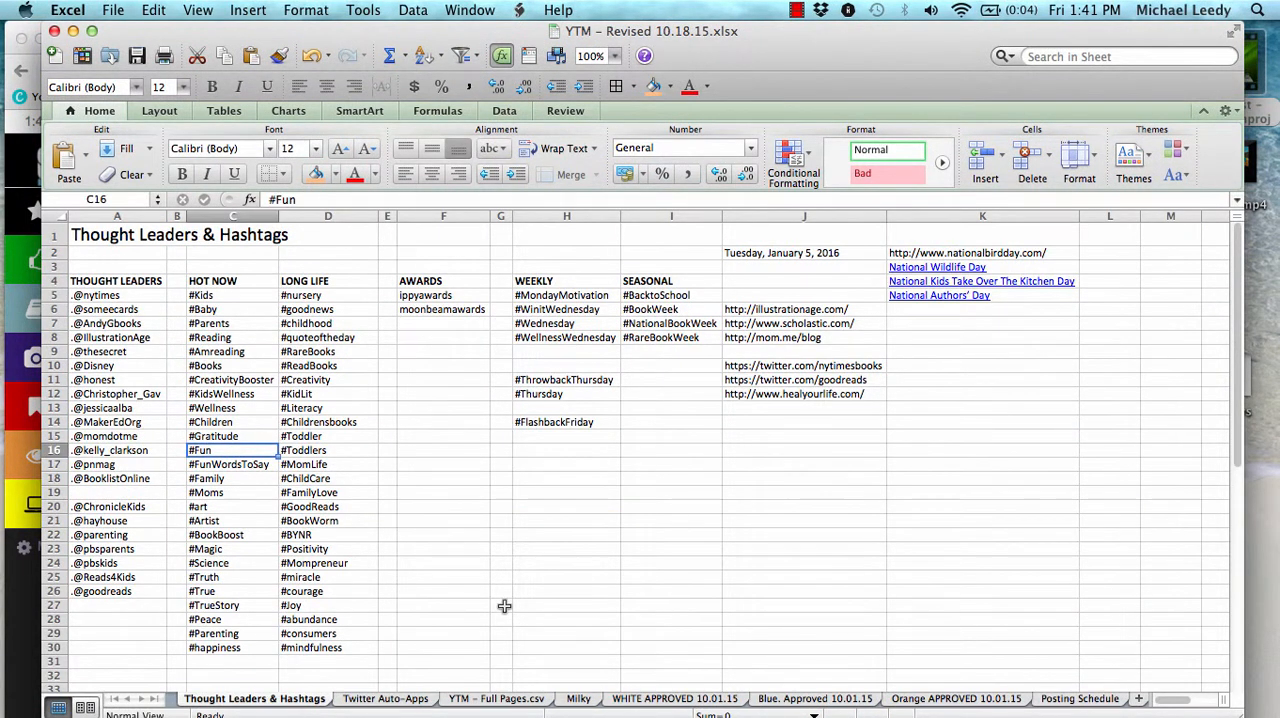
Switch to Chrome and bring up the Twitter search page for #KidsWellness
mouse_move(3, 392)
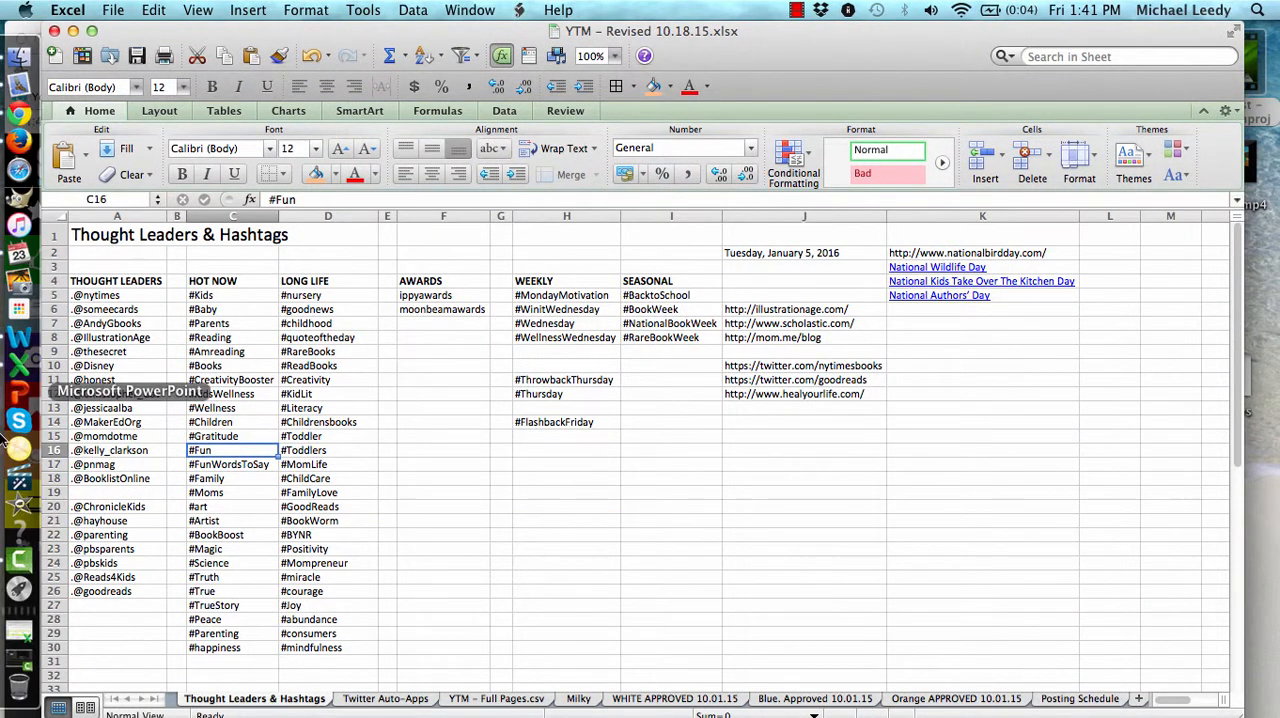
left_click(22, 114)
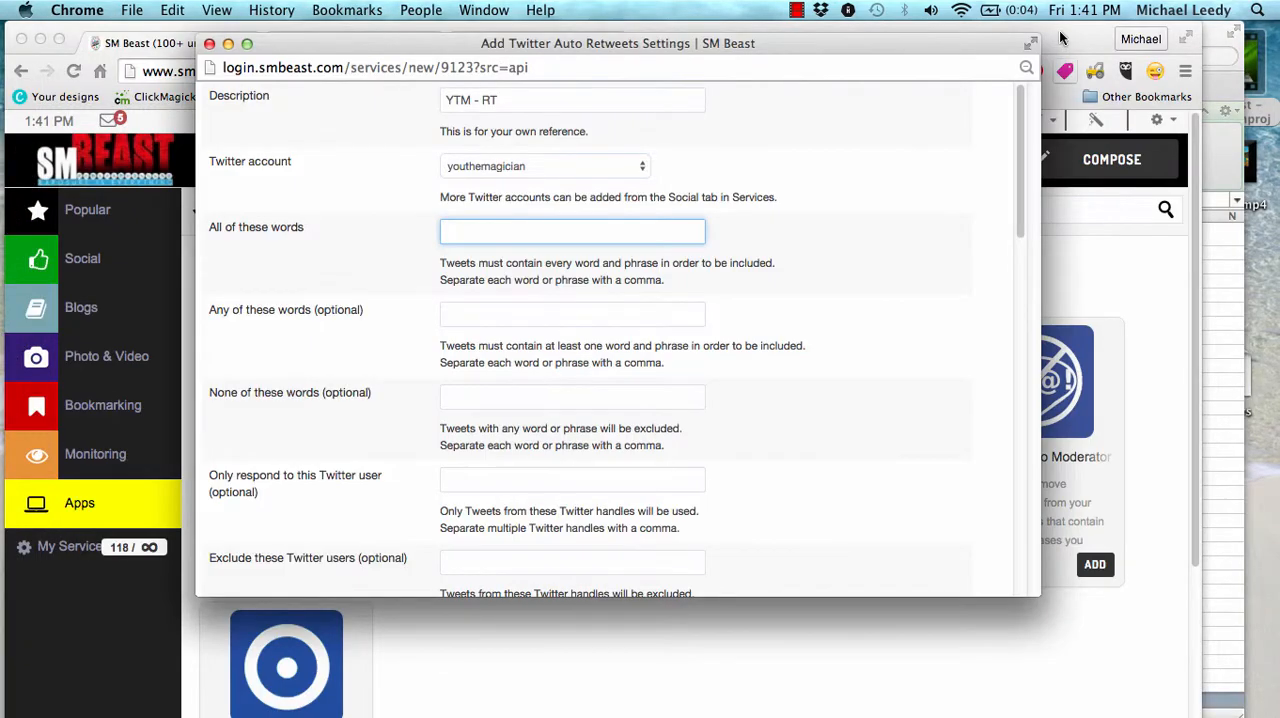
left_click(1062, 38)
left_click(360, 43)
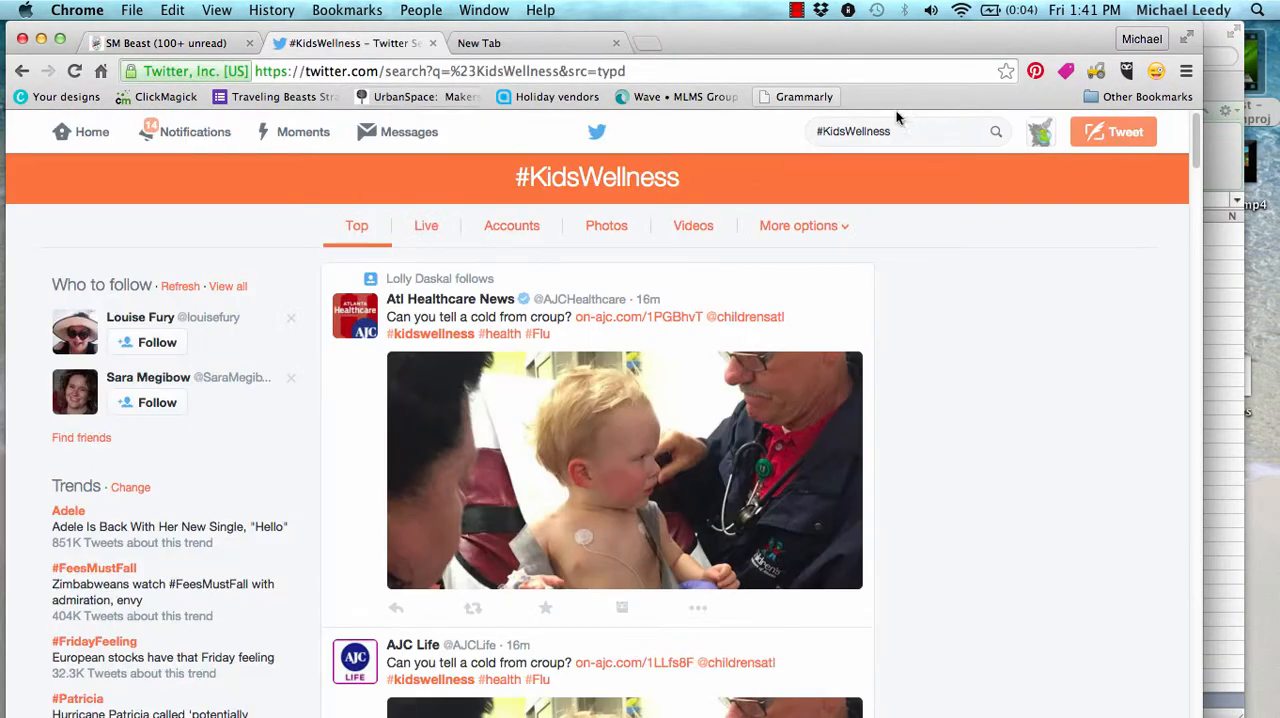
Read through the tweets in the #KidsWellness search to judge whether their content suits automatic retweeting
left_click_drag(922, 131, 827, 119)
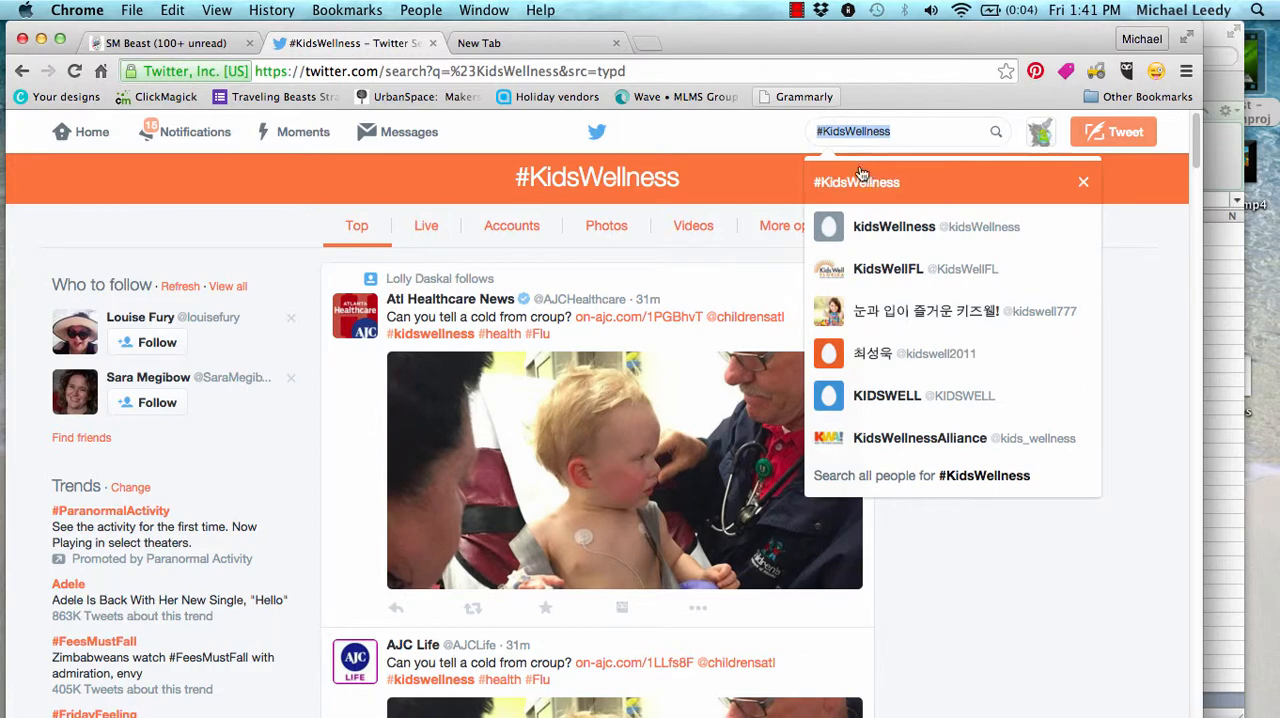
left_click(1117, 558)
scroll(1100, 520, "down", 5)
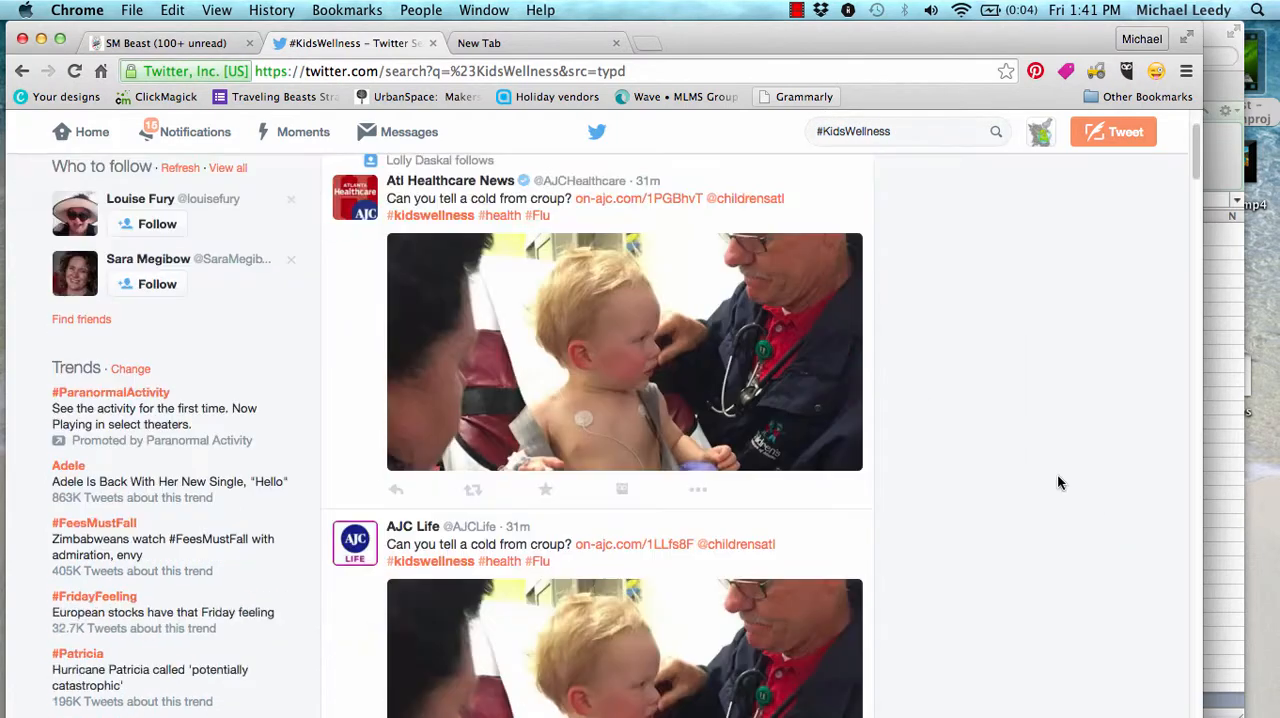
scroll(1042, 477, "down", 7)
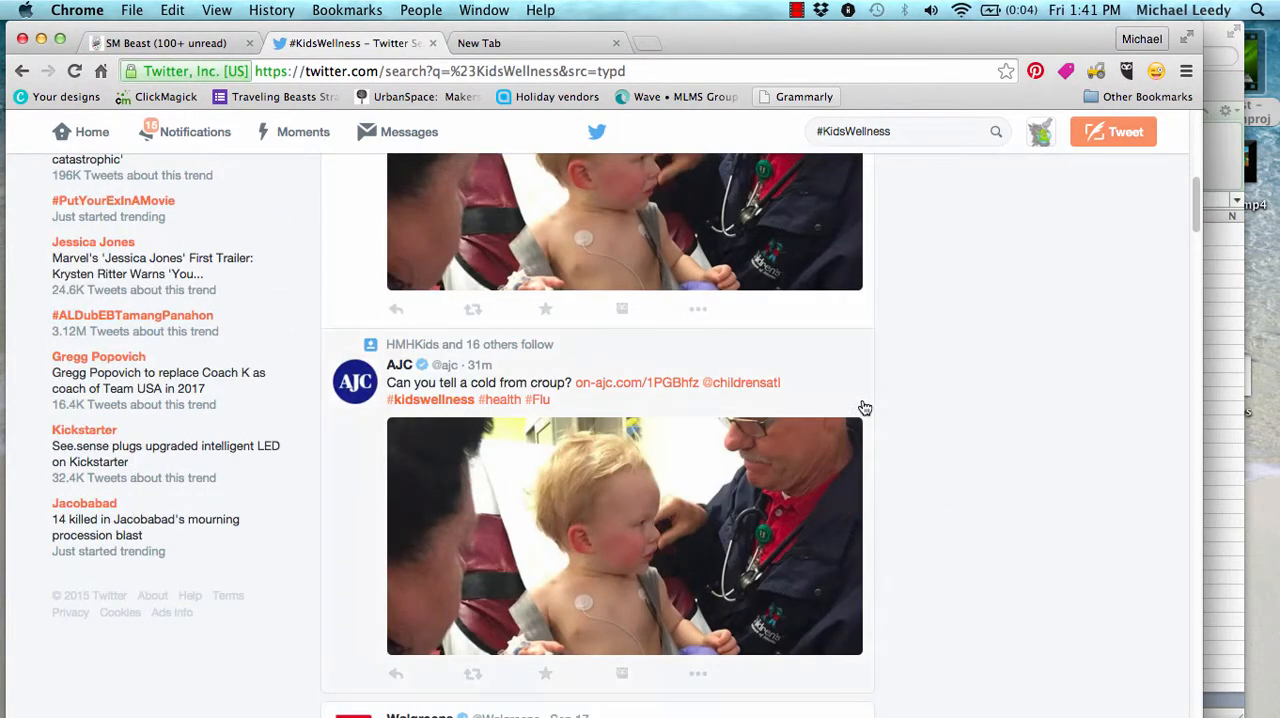
scroll(865, 447, "down", 5)
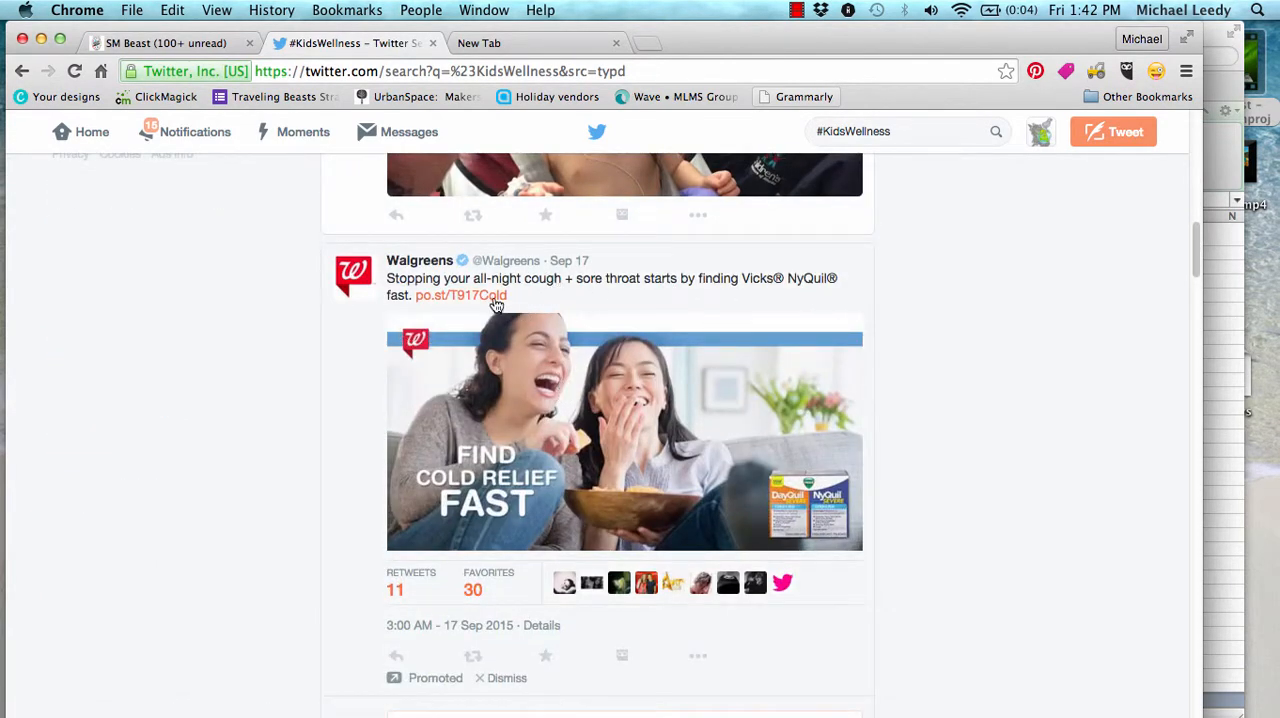
scroll(506, 675, "down", 5)
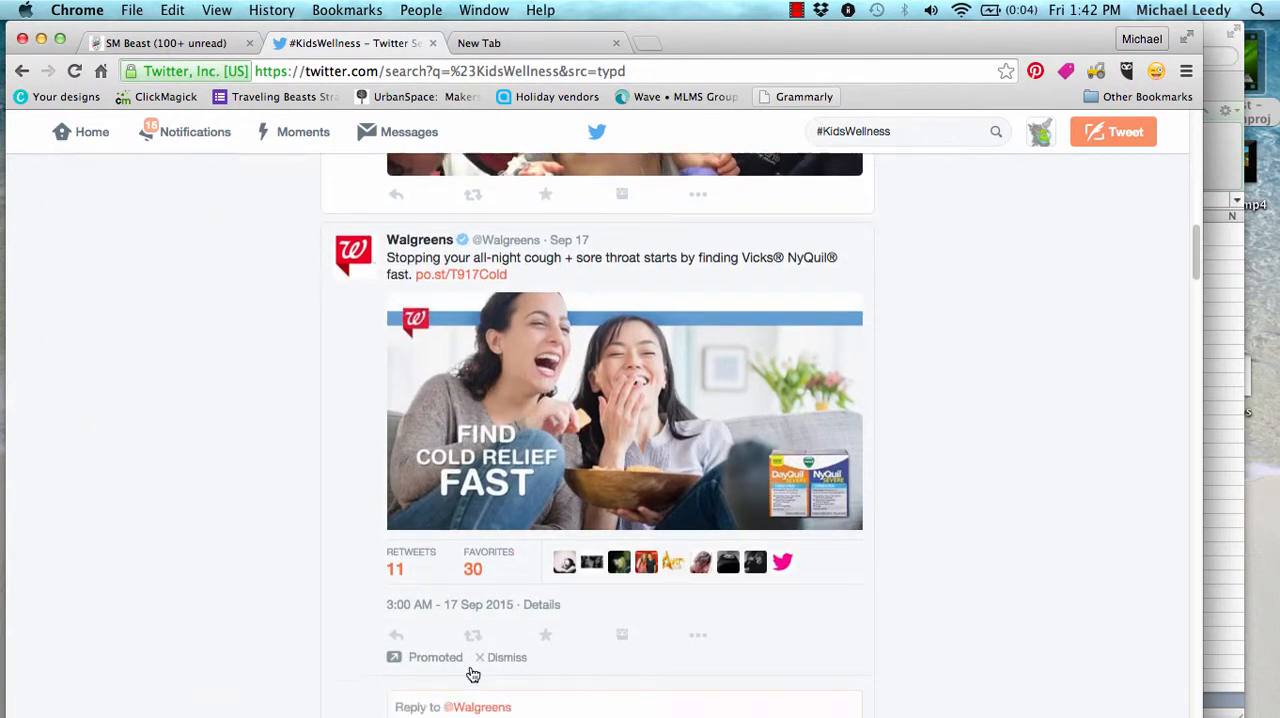
scroll(490, 581, "down", 4)
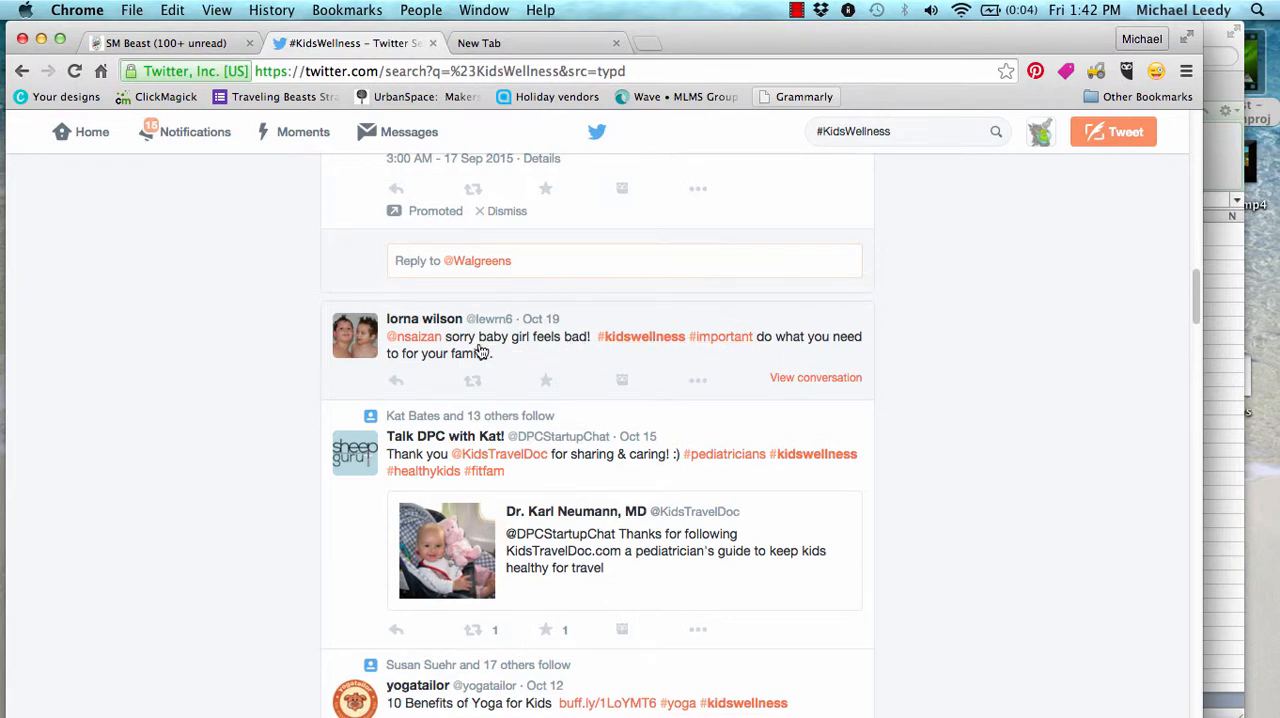
scroll(560, 355, "down", 3)
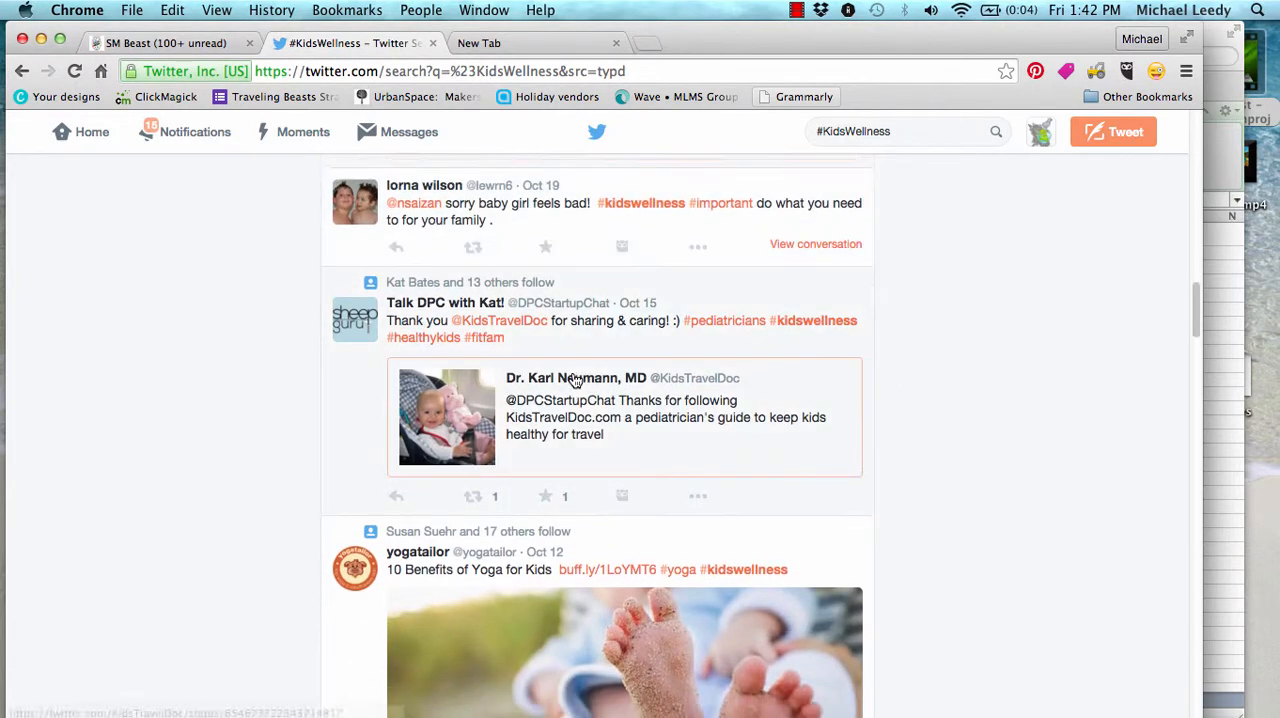
scroll(575, 382, "down", 5)
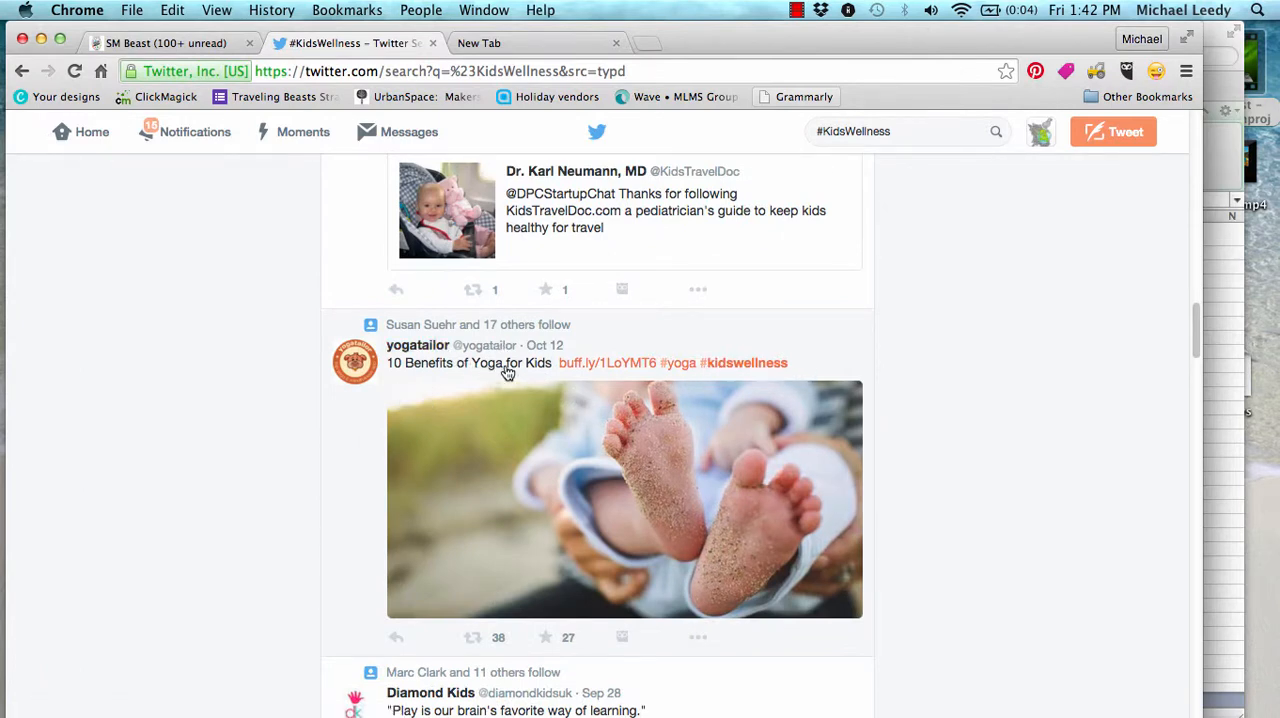
scroll(750, 374, "down", 10)
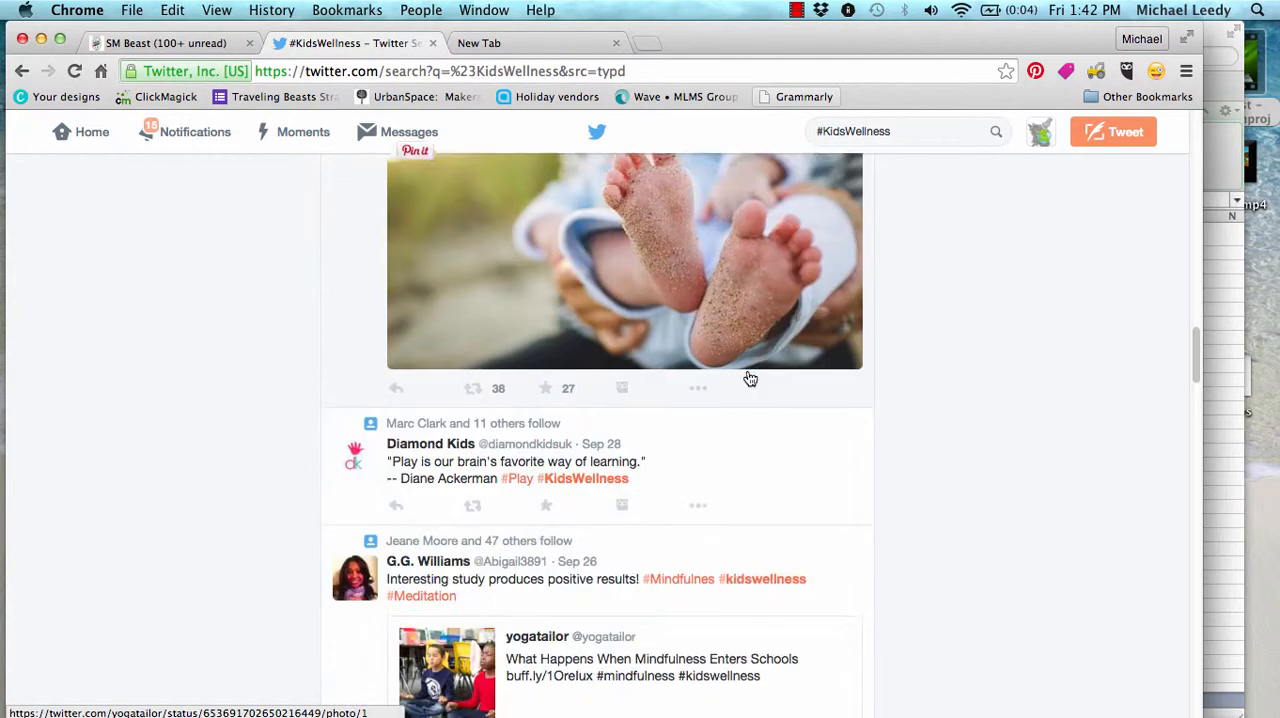
scroll(749, 377, "down", 3)
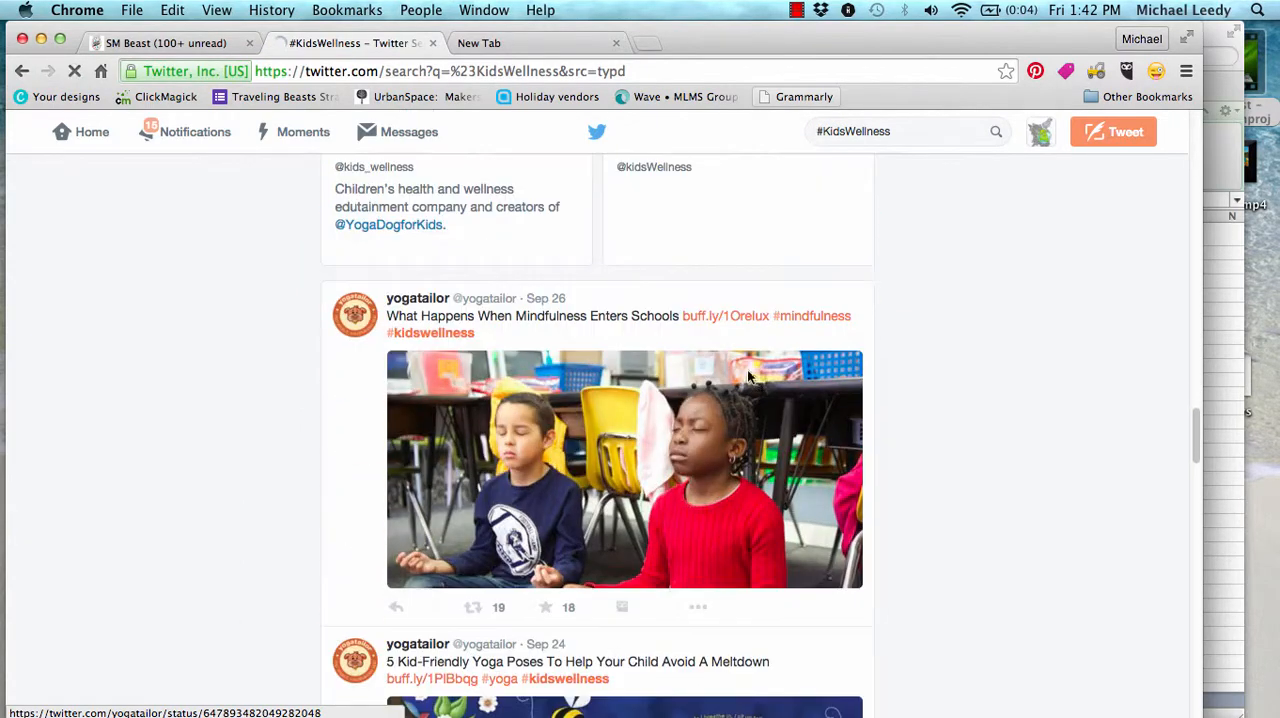
scroll(605, 453, "down", 5)
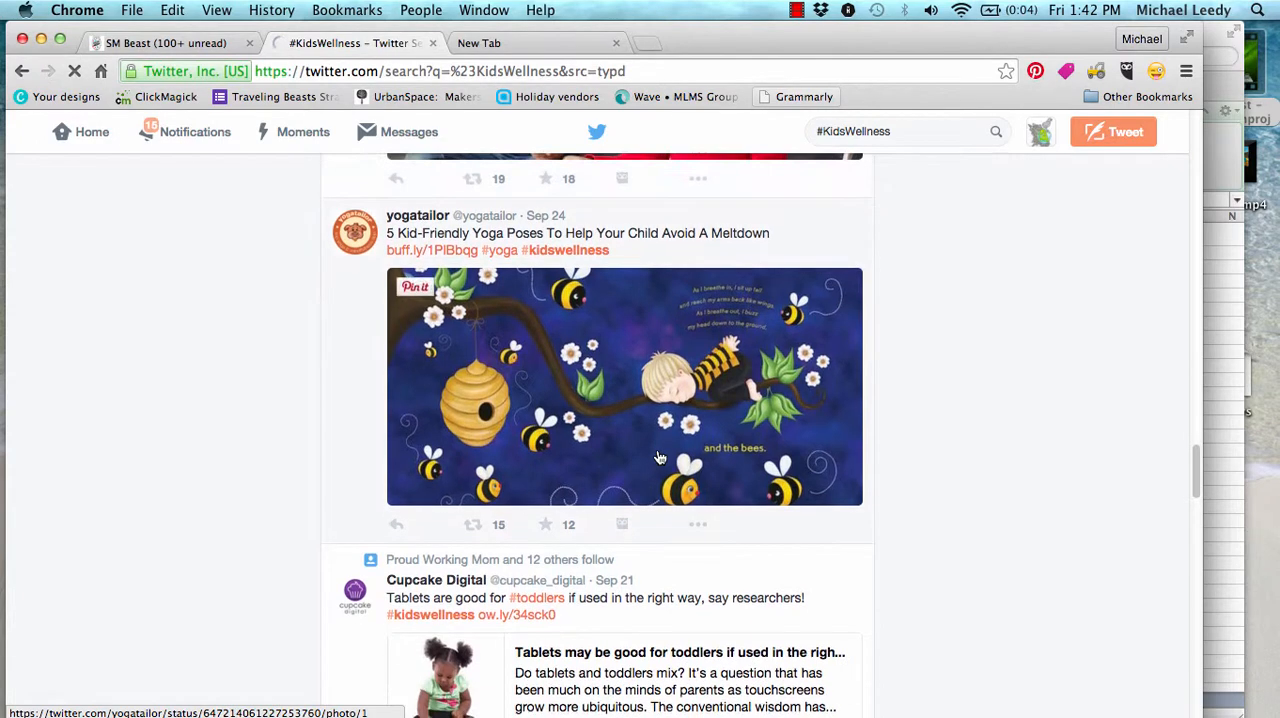
scroll(658, 457, "down", 5)
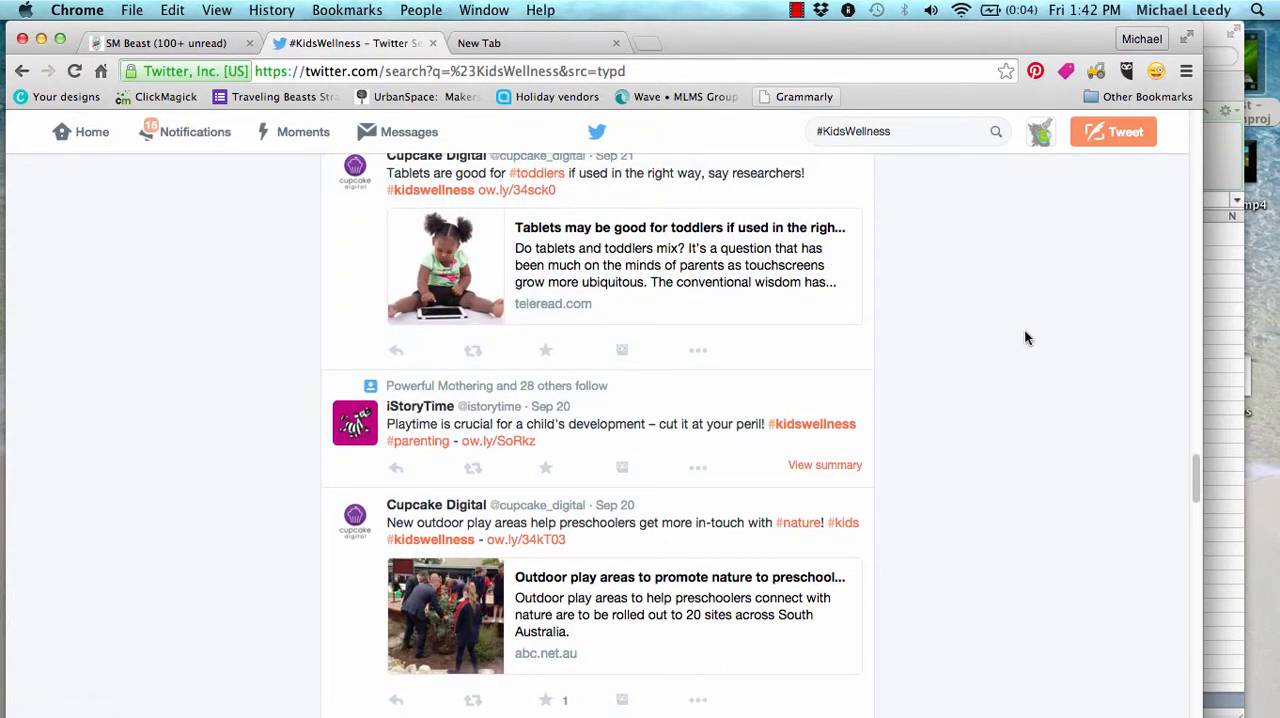
left_click(904, 132)
key("super+c")
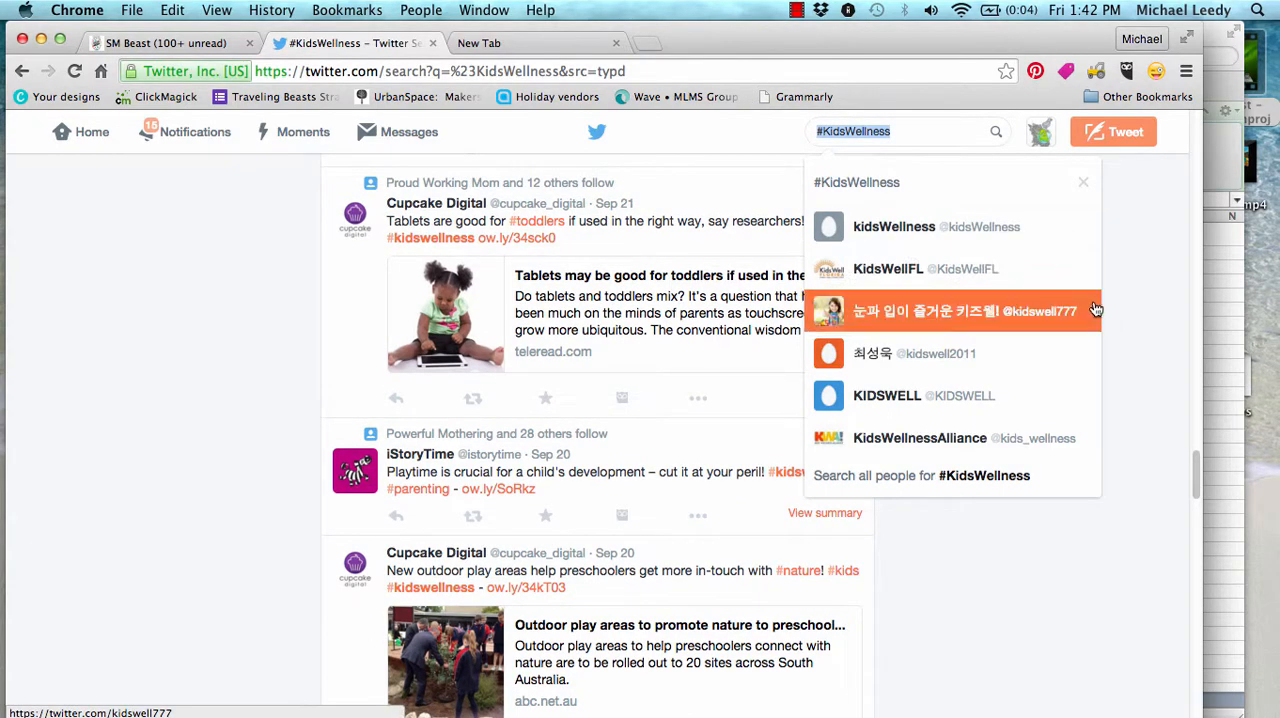
left_click(1155, 338)
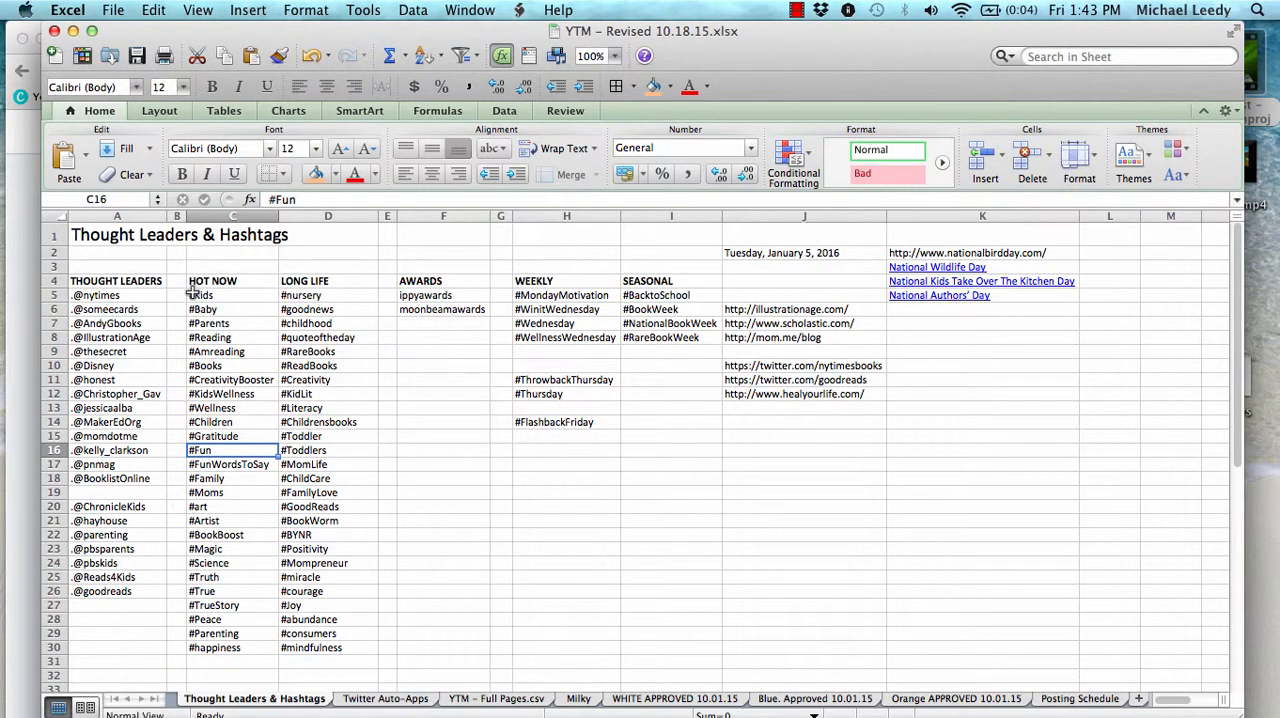
Copy the #KidsWellness hashtag text from the RT HASHTAGS list on the Twitter Auto-Apps sheet
left_click_drag(195, 281, 333, 600)
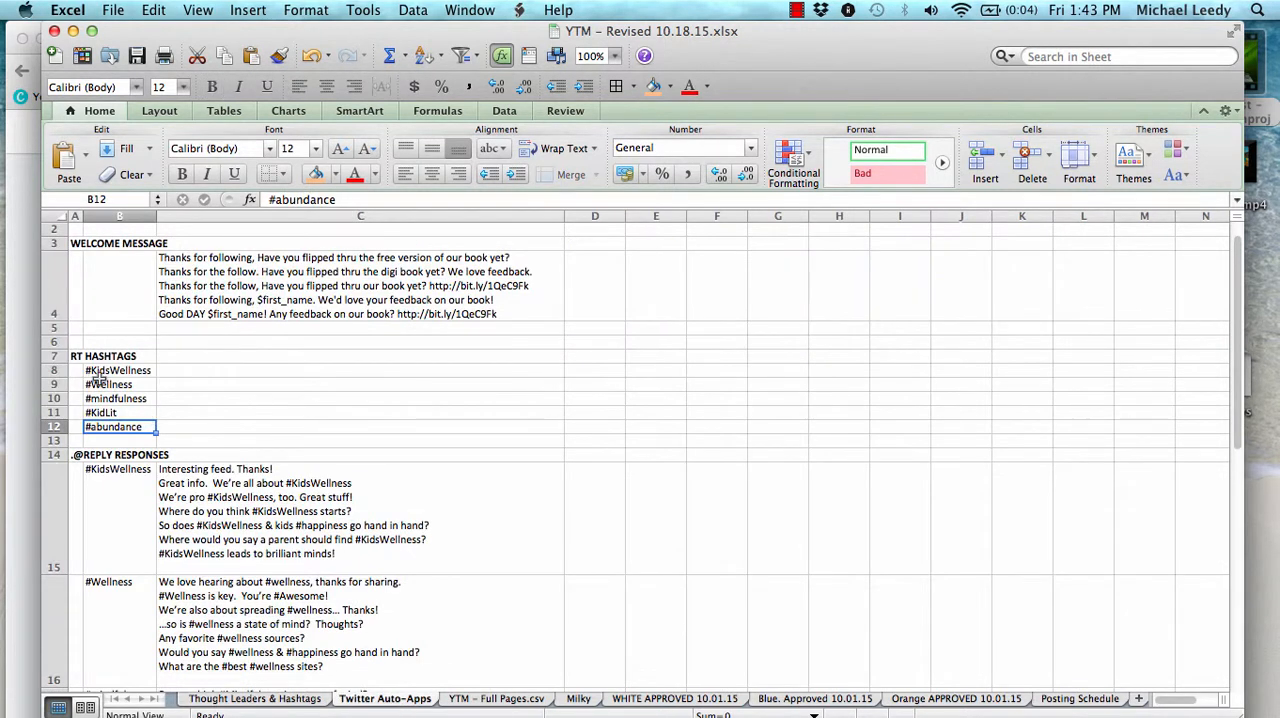
left_click_drag(117, 370, 124, 432)
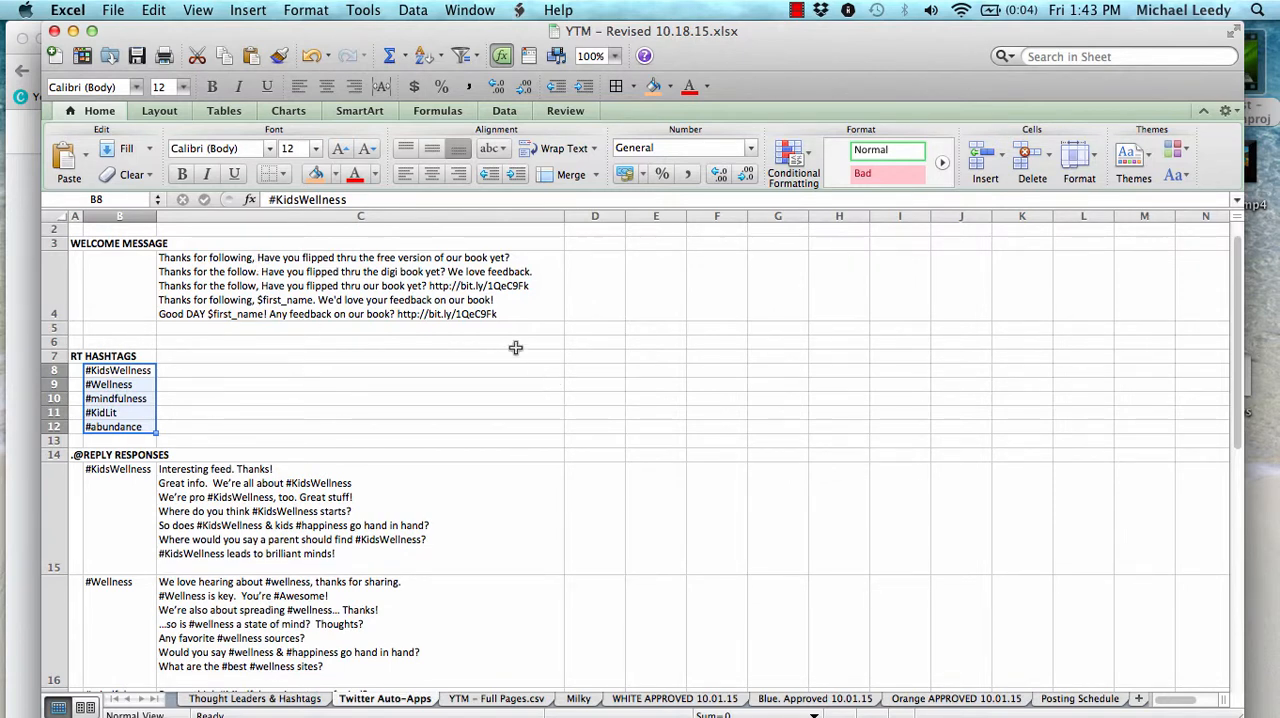
double_click(143, 370)
double_click(152, 370)
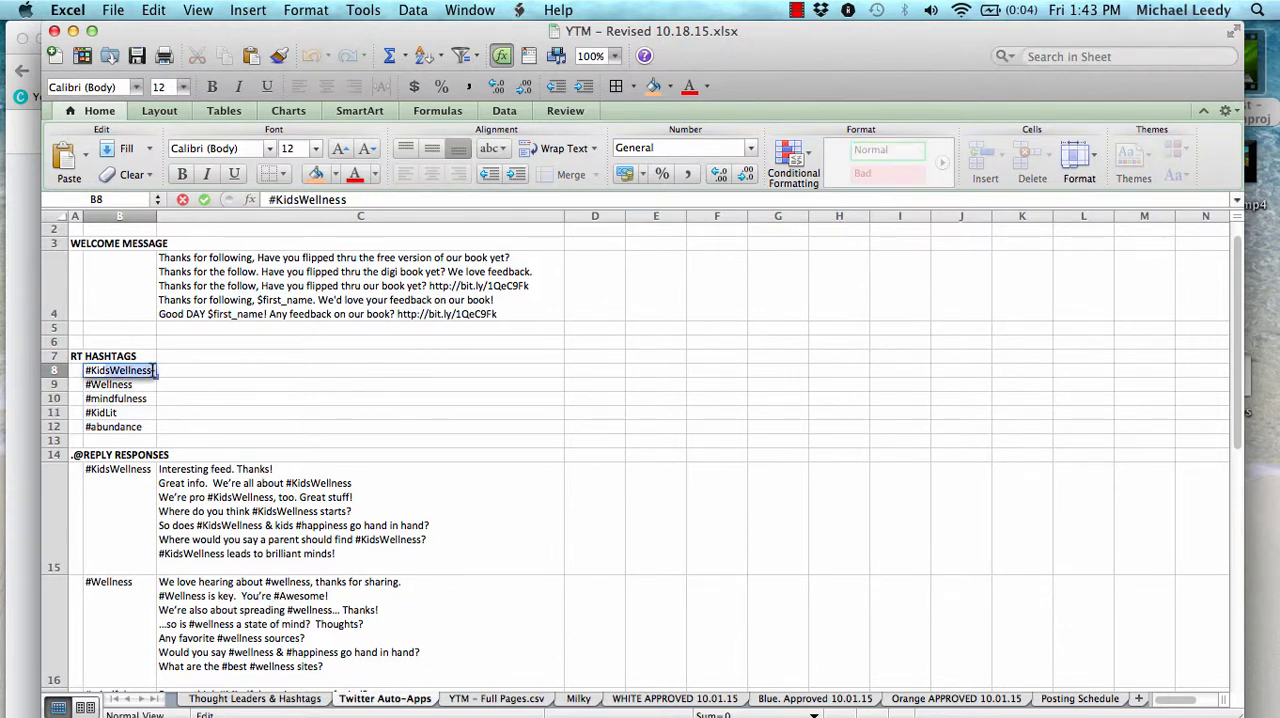
Switch to Chrome and bring the SM Beast Add Twitter Auto Retweets Settings window to the front
left_click(16, 338)
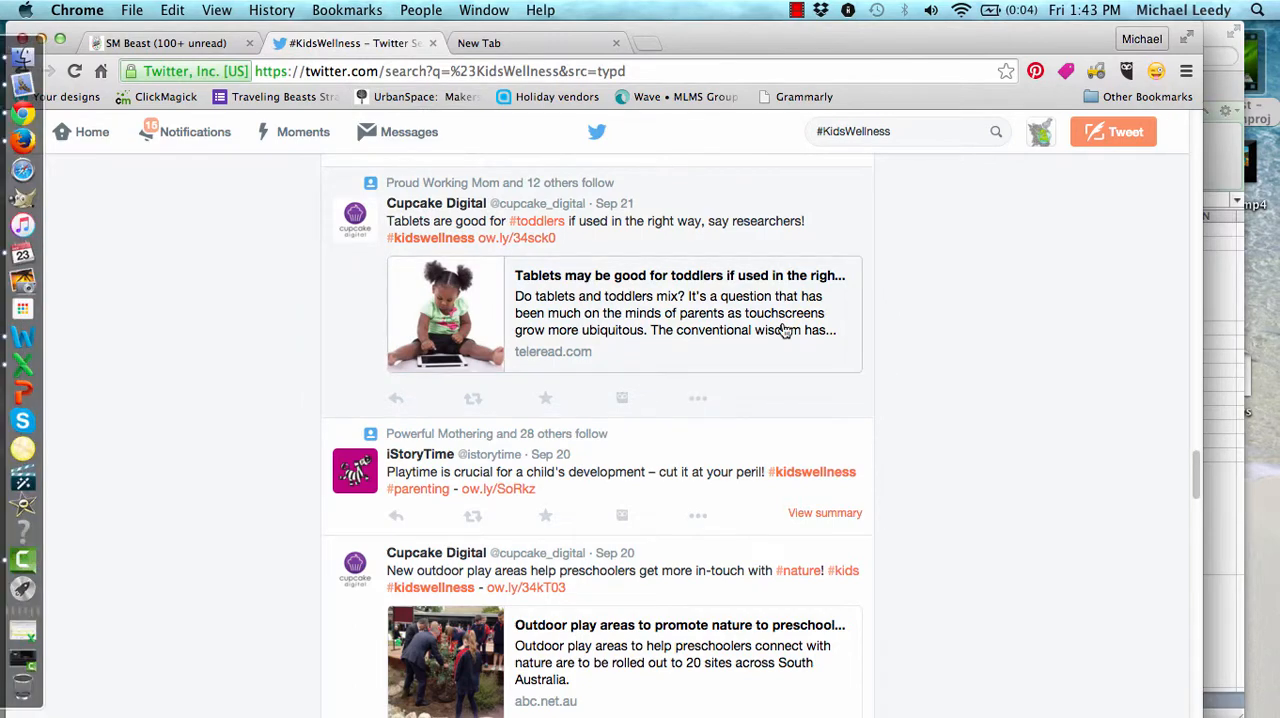
key("ctrl+Up")
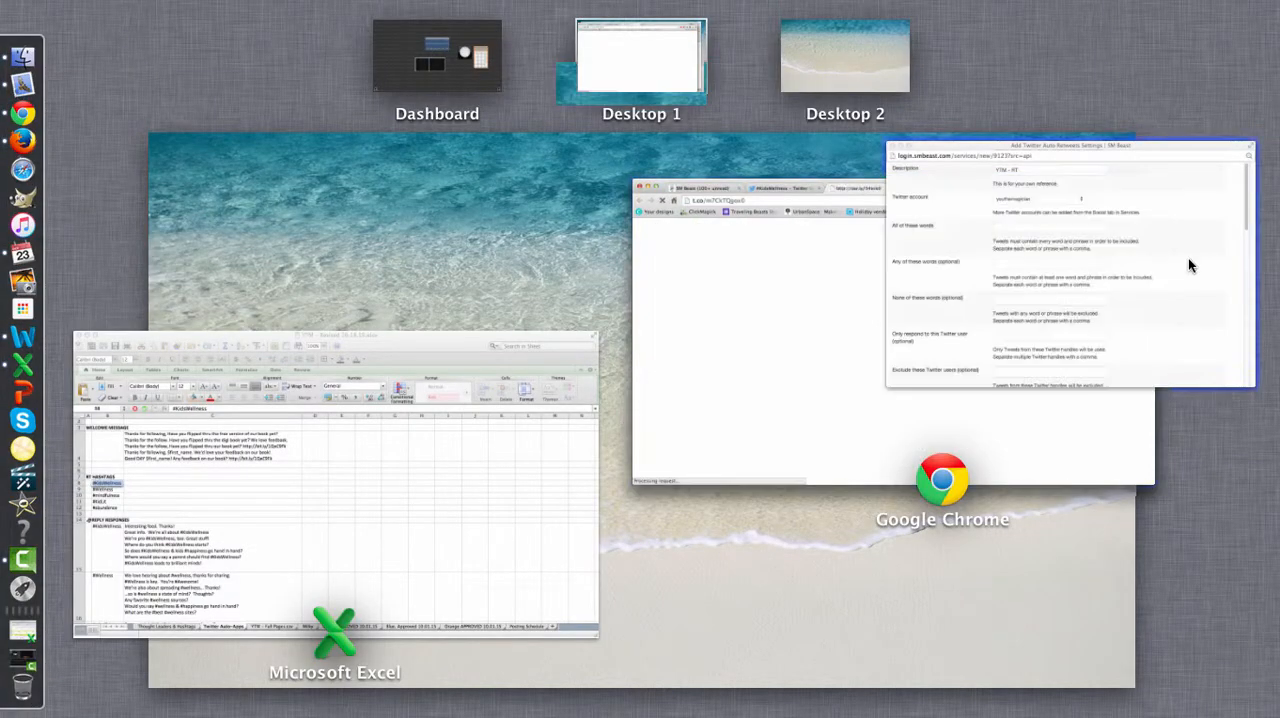
left_click(1189, 263)
Read the guidance for the Twitter account and required words, and paste #KidsWellness as the All of these words filter
left_click(513, 222)
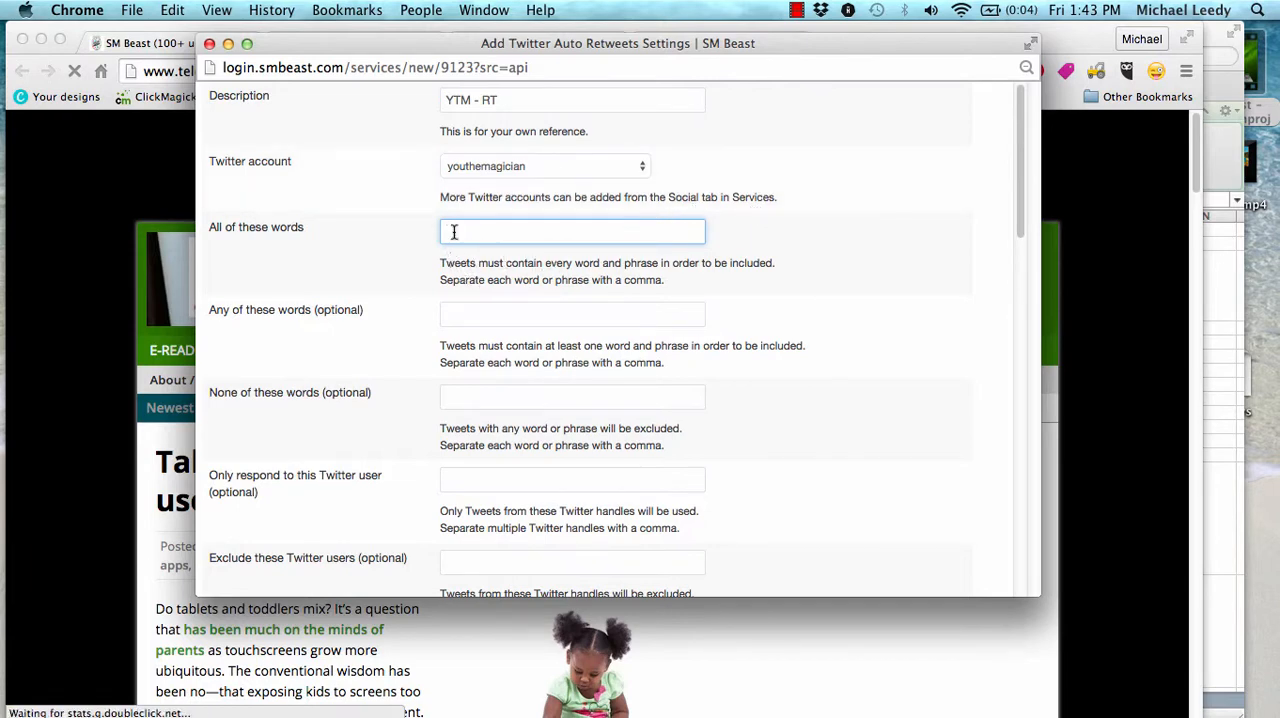
left_click_drag(484, 197, 778, 198)
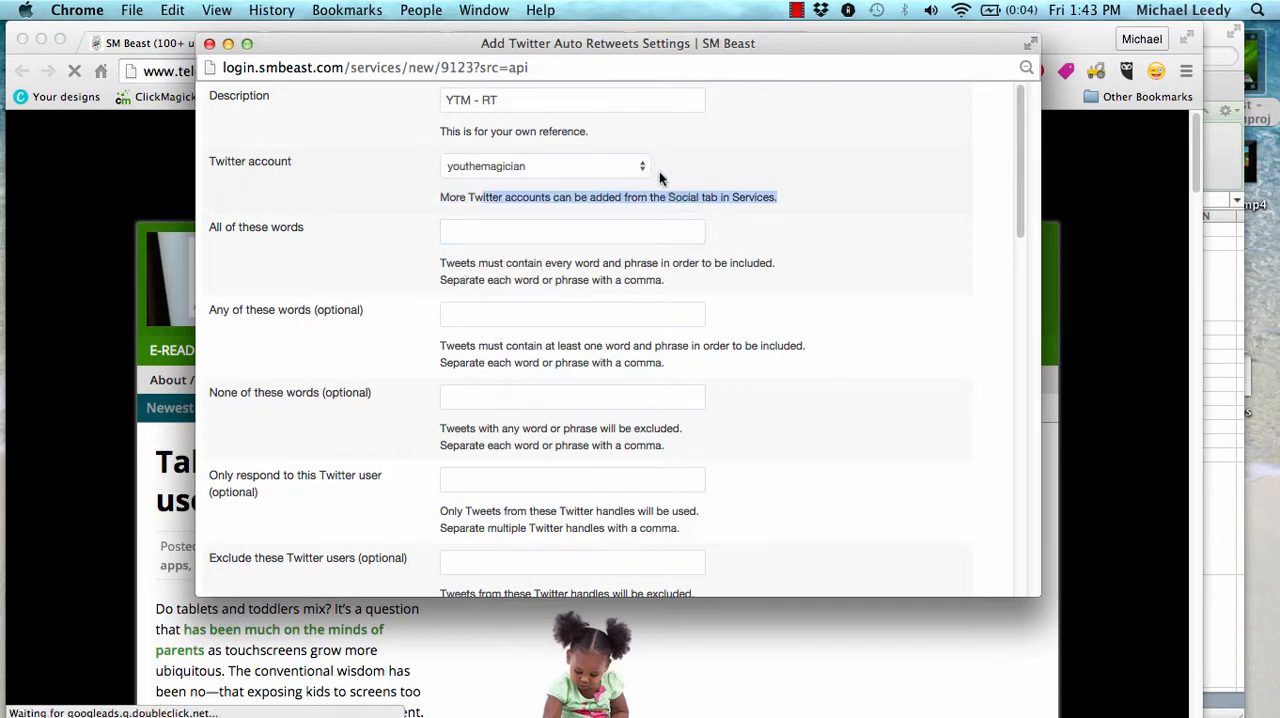
left_click(700, 201)
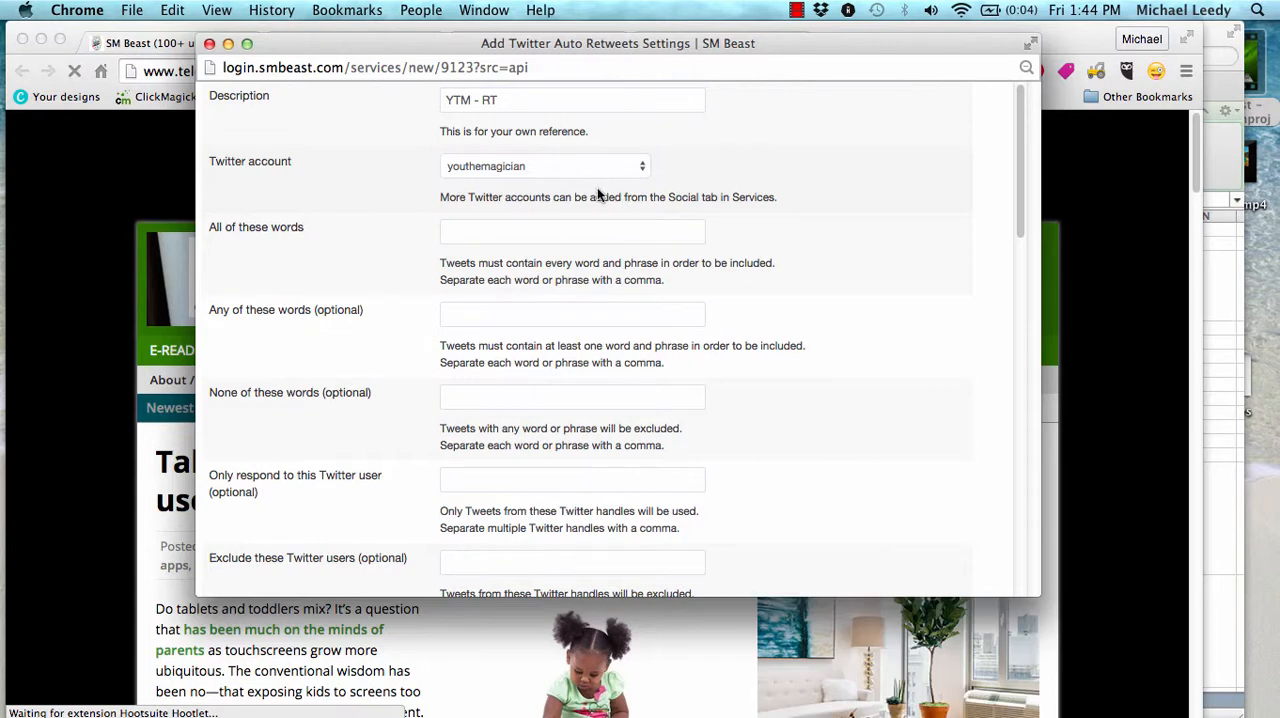
left_click(450, 232)
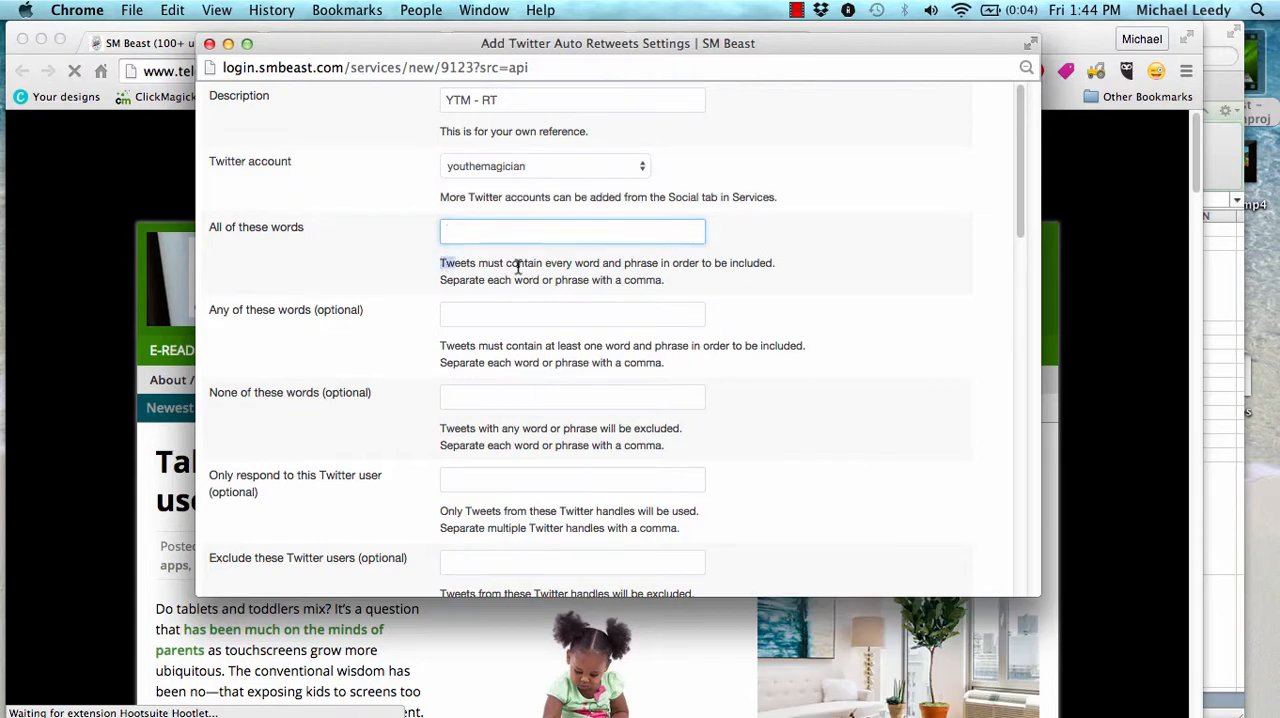
triple_click(451, 266)
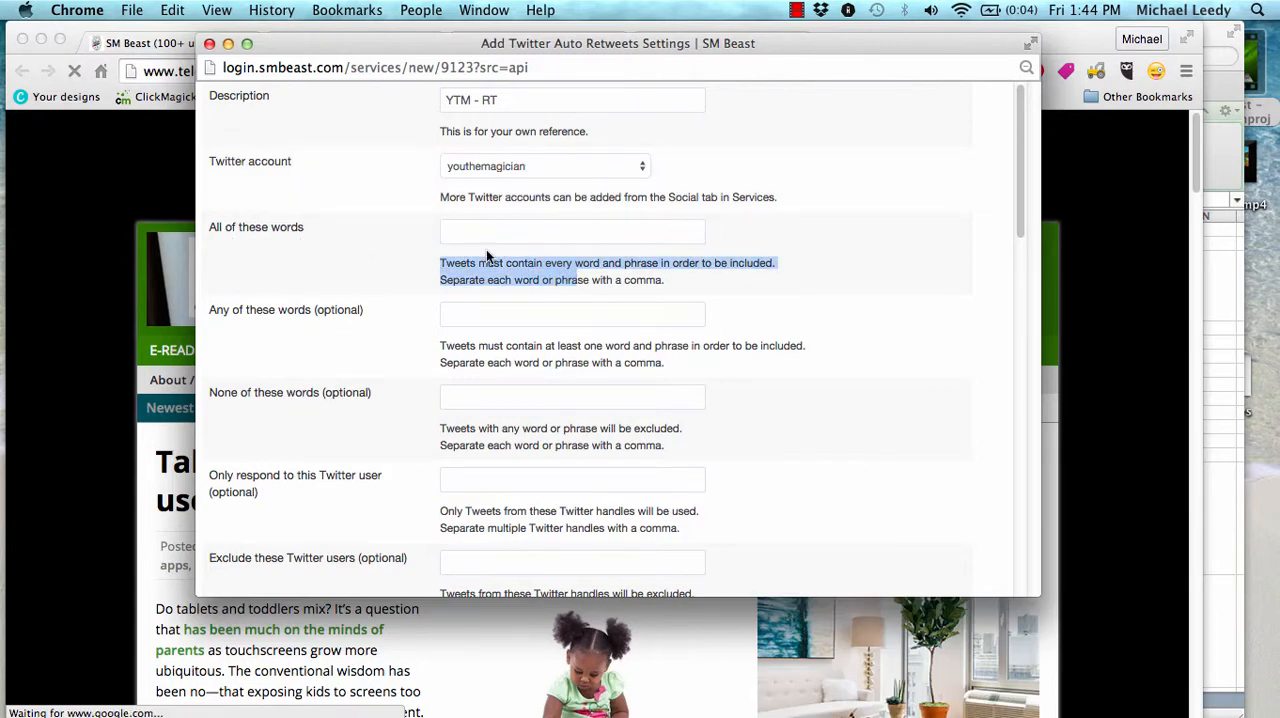
left_click(456, 262)
left_click_drag(507, 268, 756, 278)
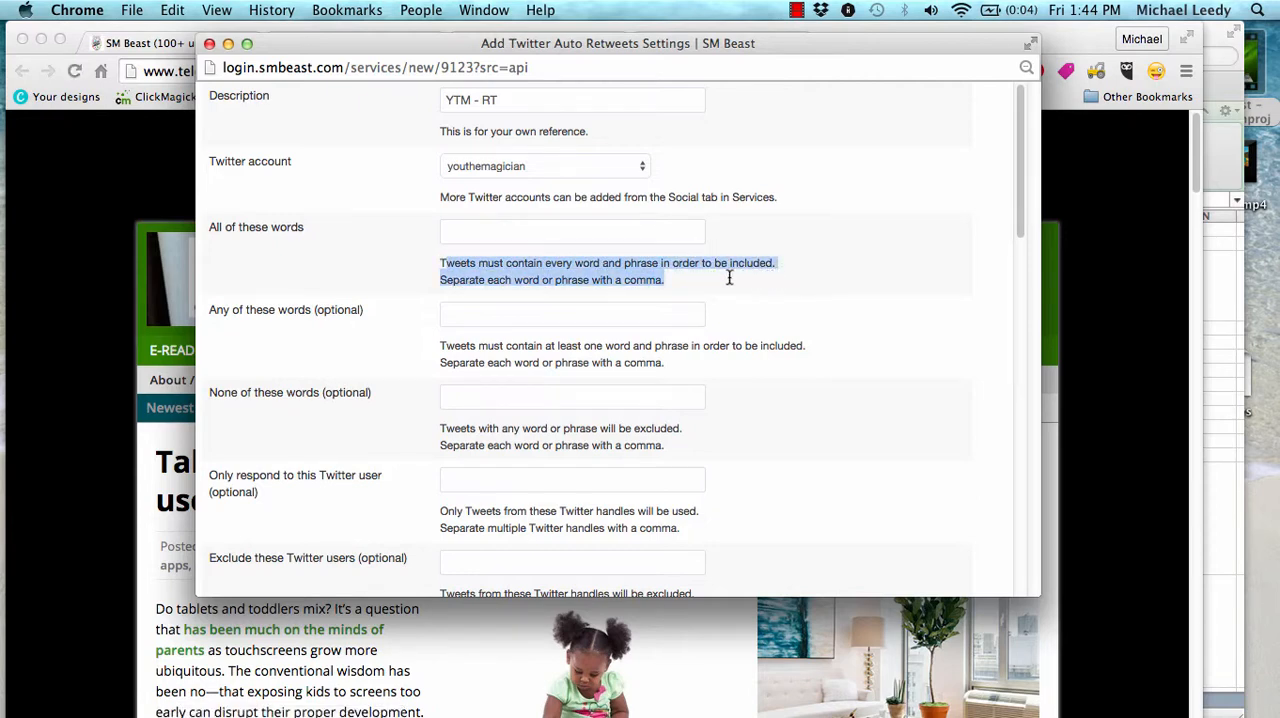
left_click(576, 229)
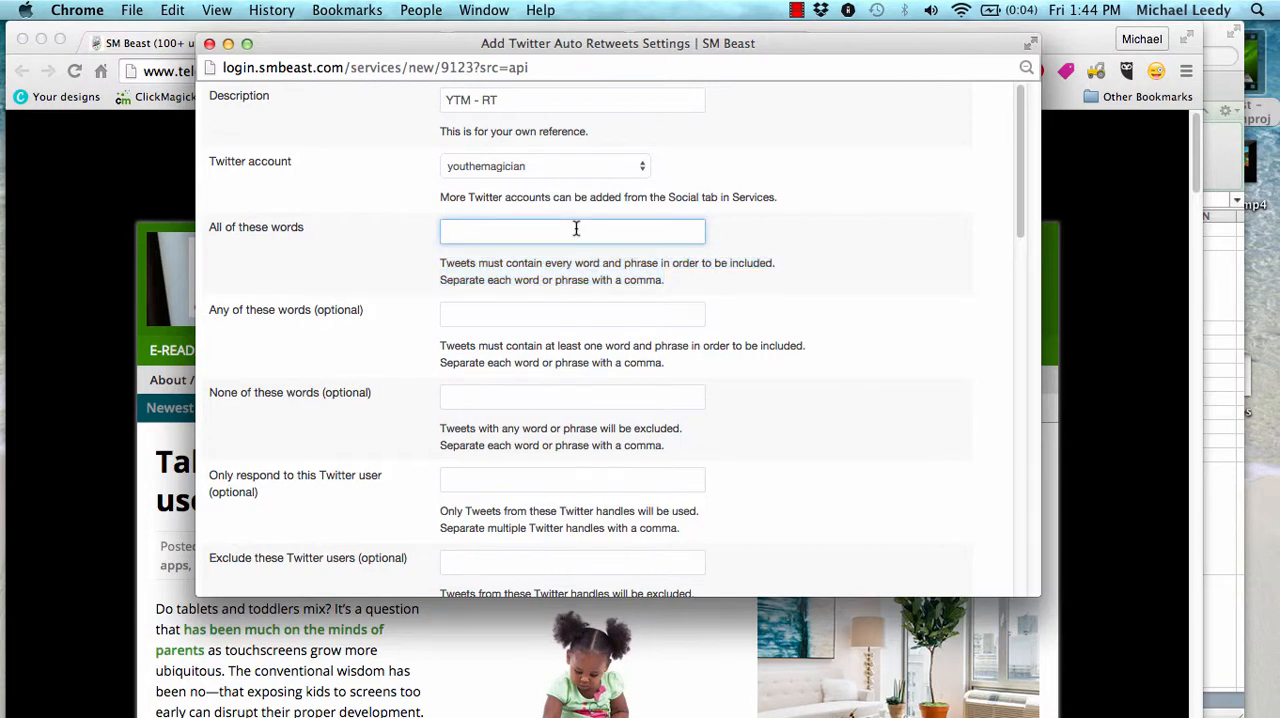
key("super+v")
Extend the app's description to "YTM - RT - #KidsWellness"
left_click(563, 100)
type("-")
key("super+v")
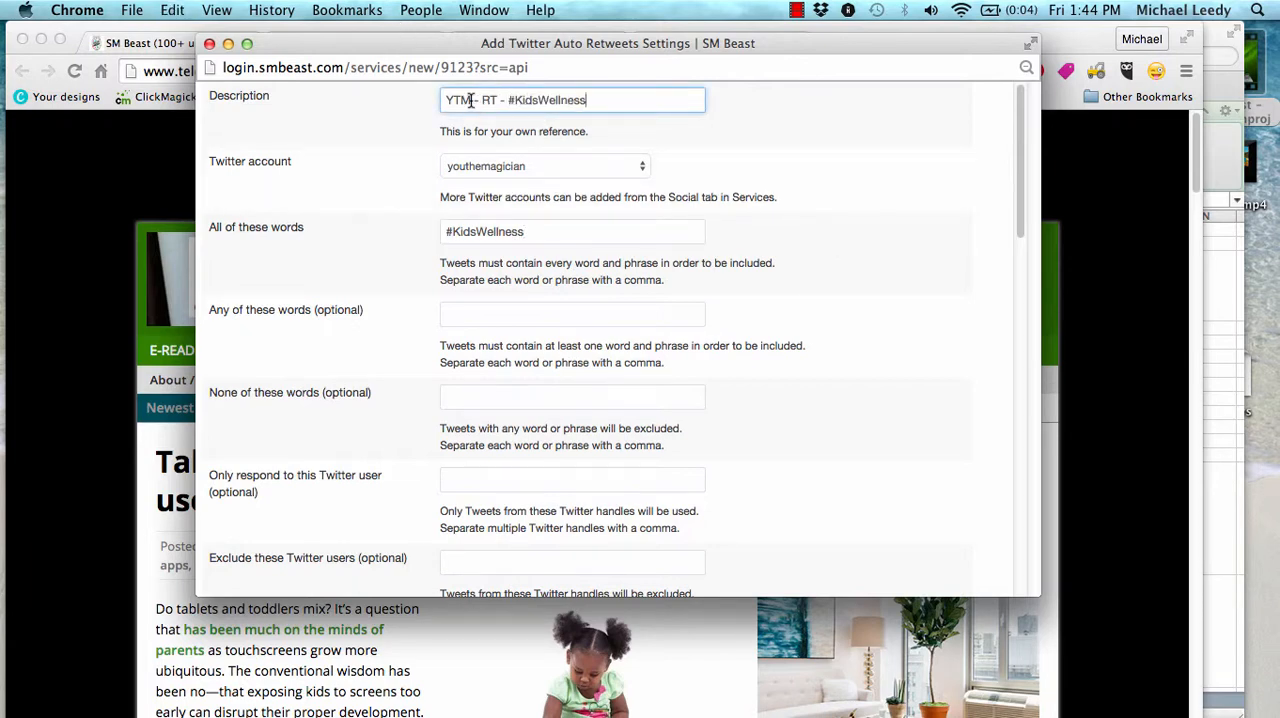
Review the required, optional and excluded word filters and the Twitter user filters in the auto retweet settings
left_click(577, 227)
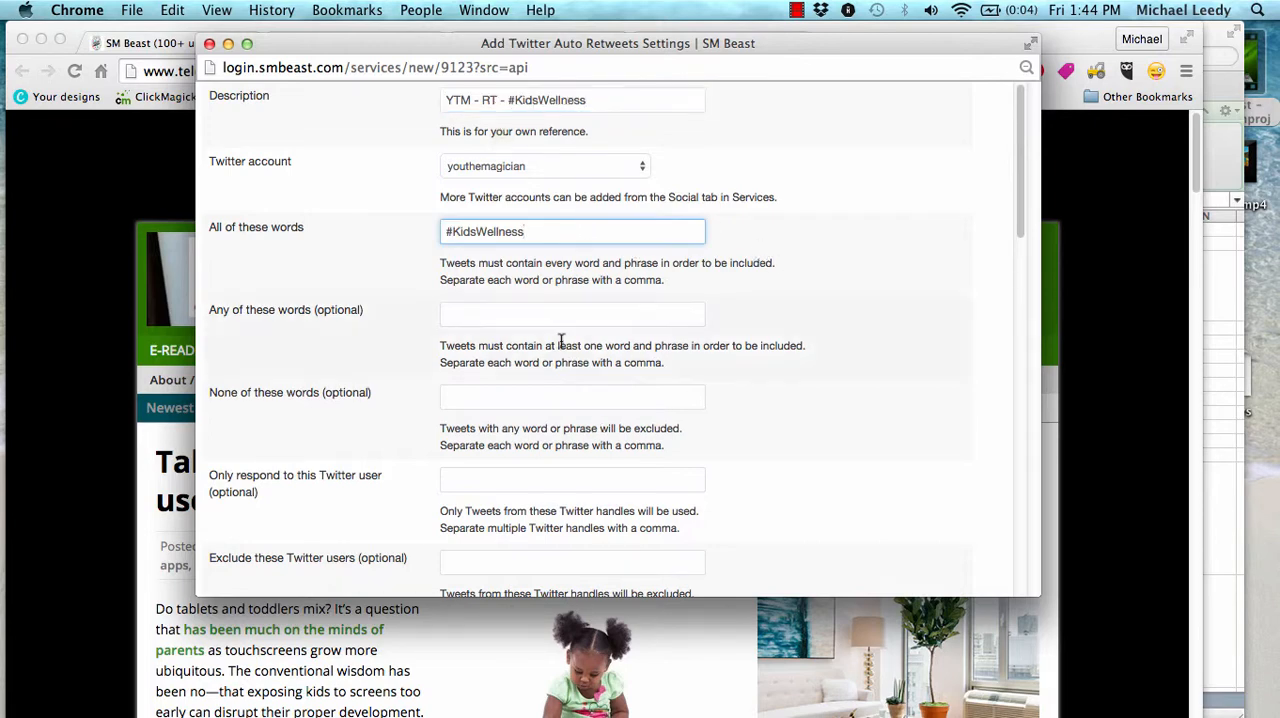
scroll(625, 378, "down", 1)
scroll(647, 387, "down", 5)
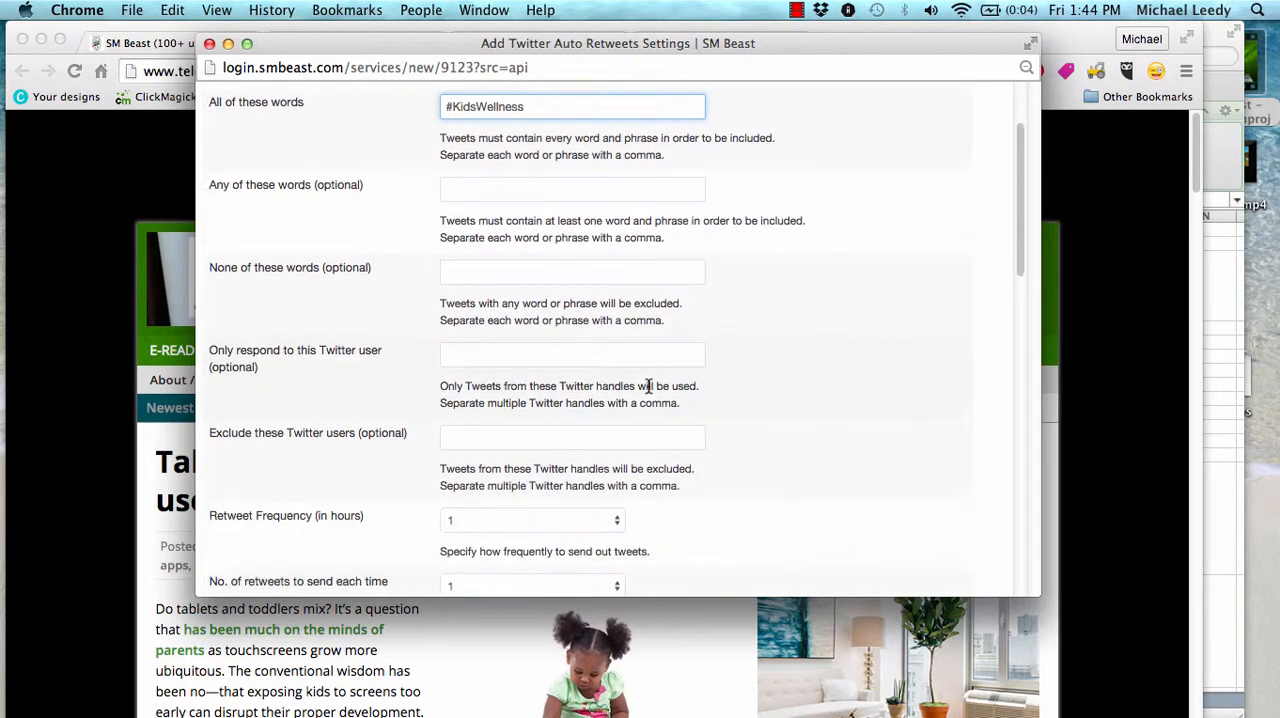
scroll(711, 424, "up", 3)
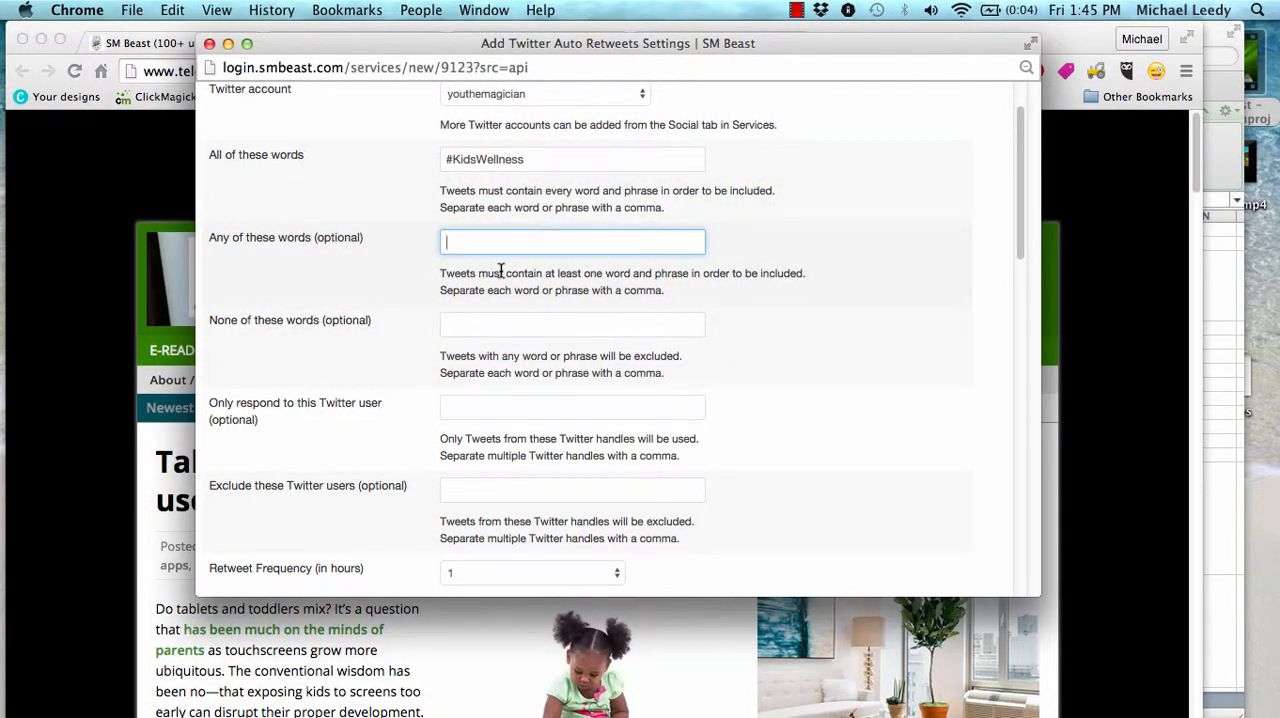
left_click_drag(501, 272, 592, 290)
left_click(650, 287)
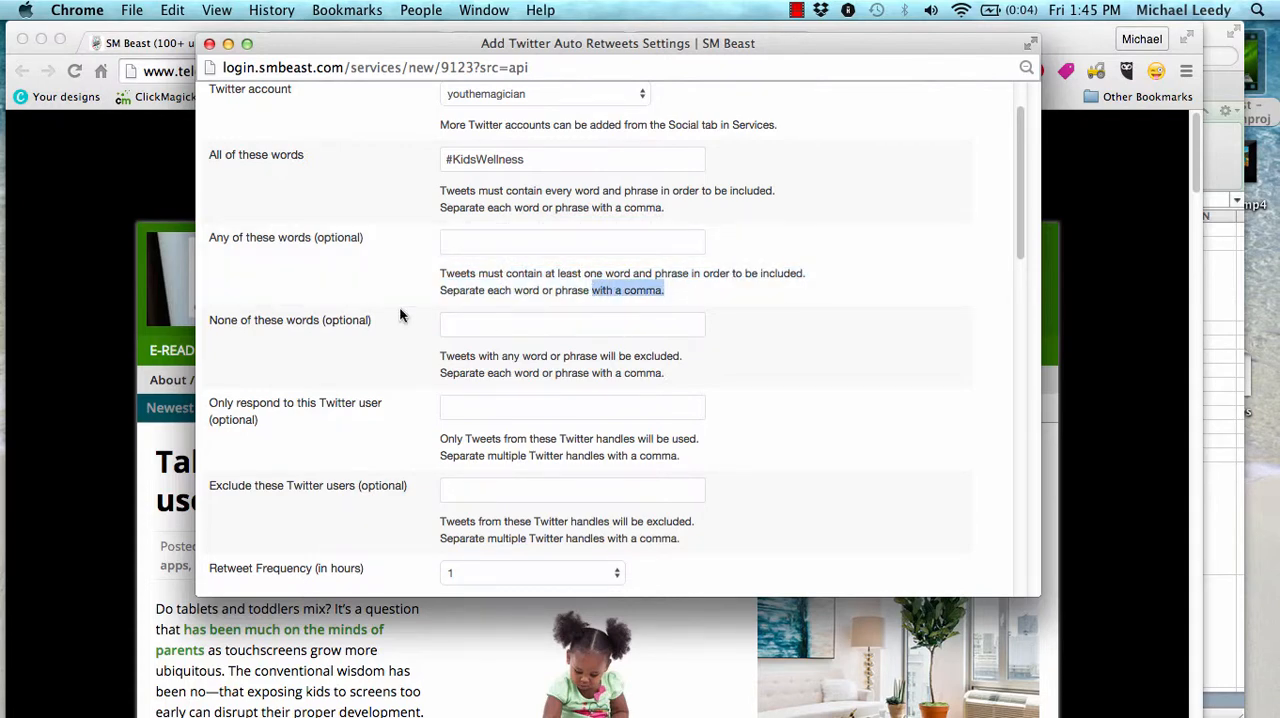
left_click(482, 326)
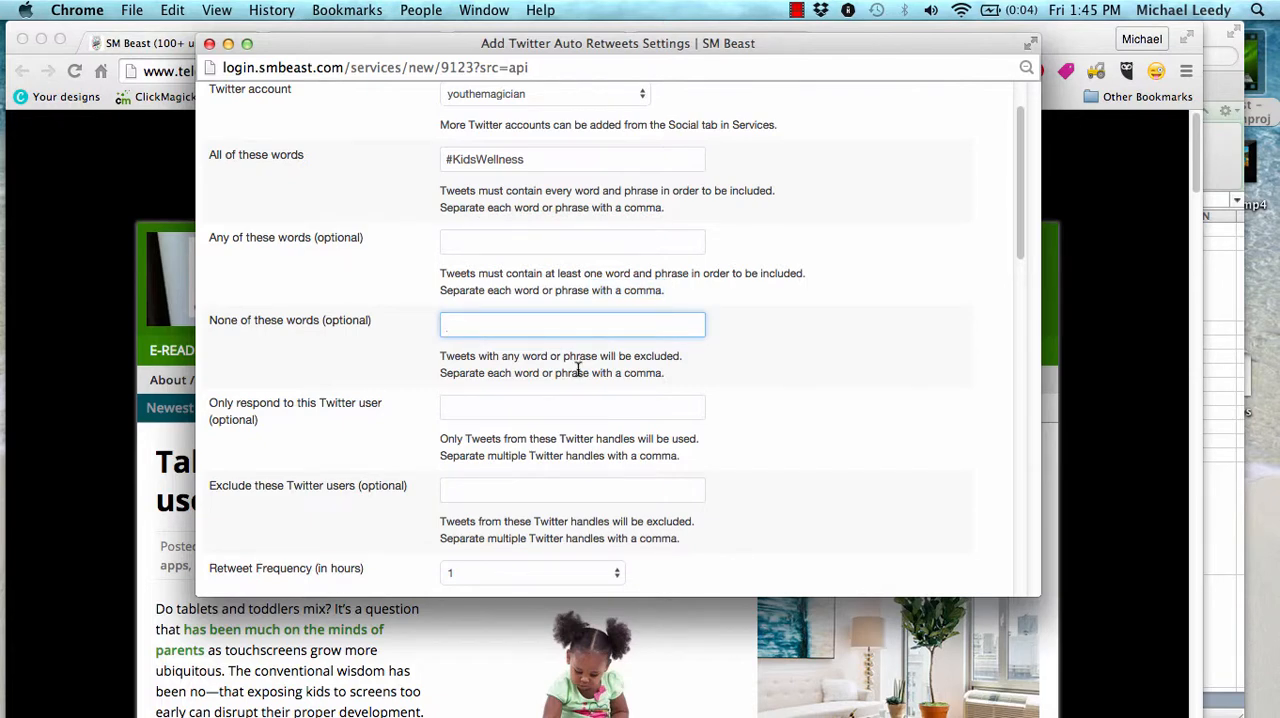
left_click(528, 158)
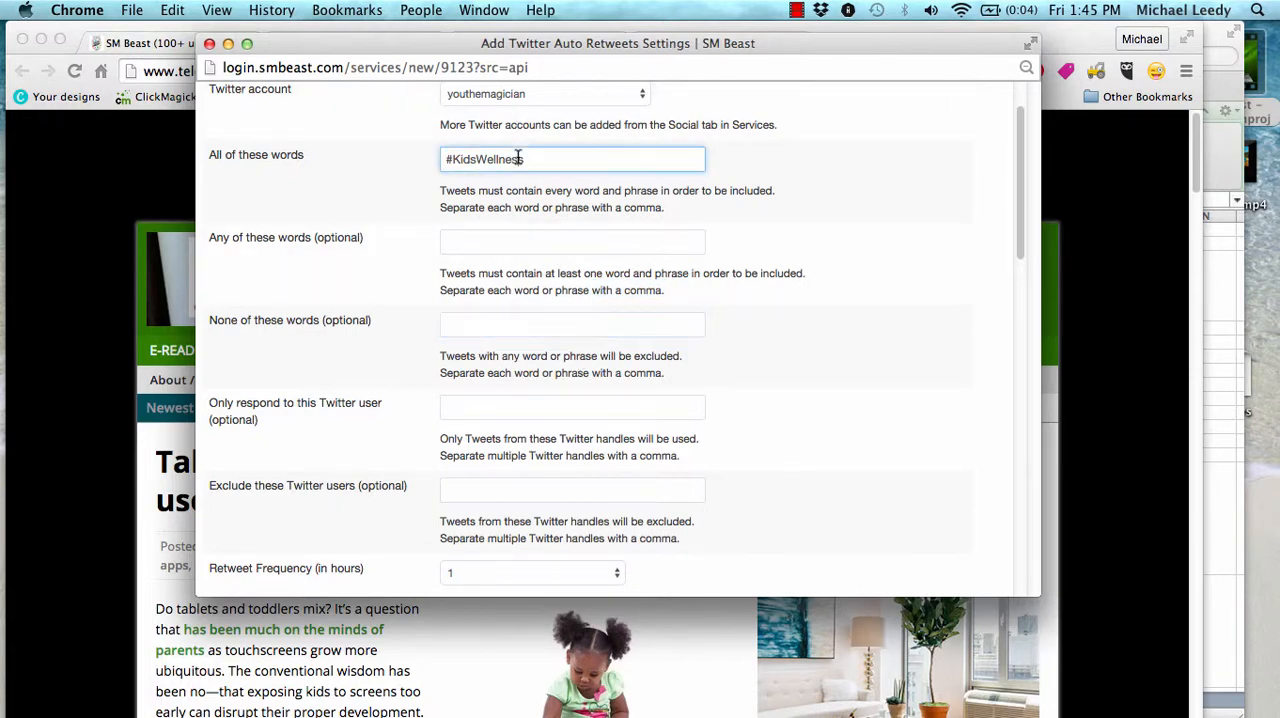
left_click(532, 318)
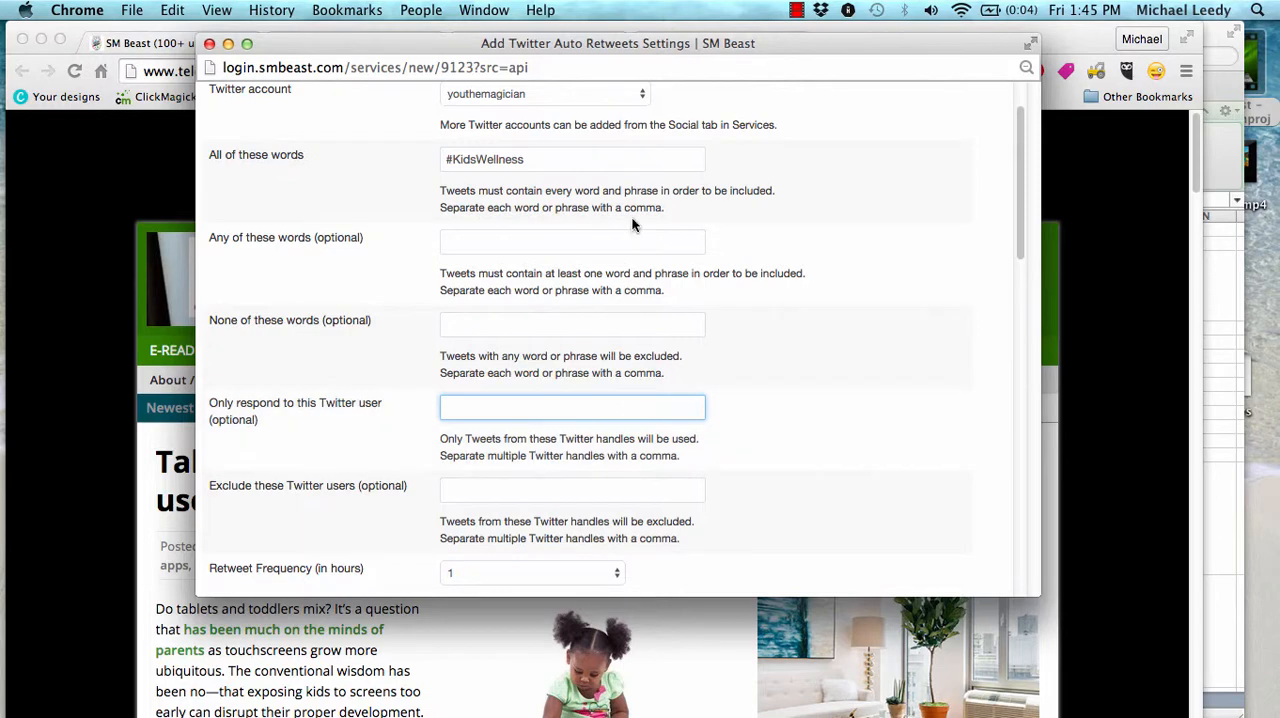
triple_click(546, 158)
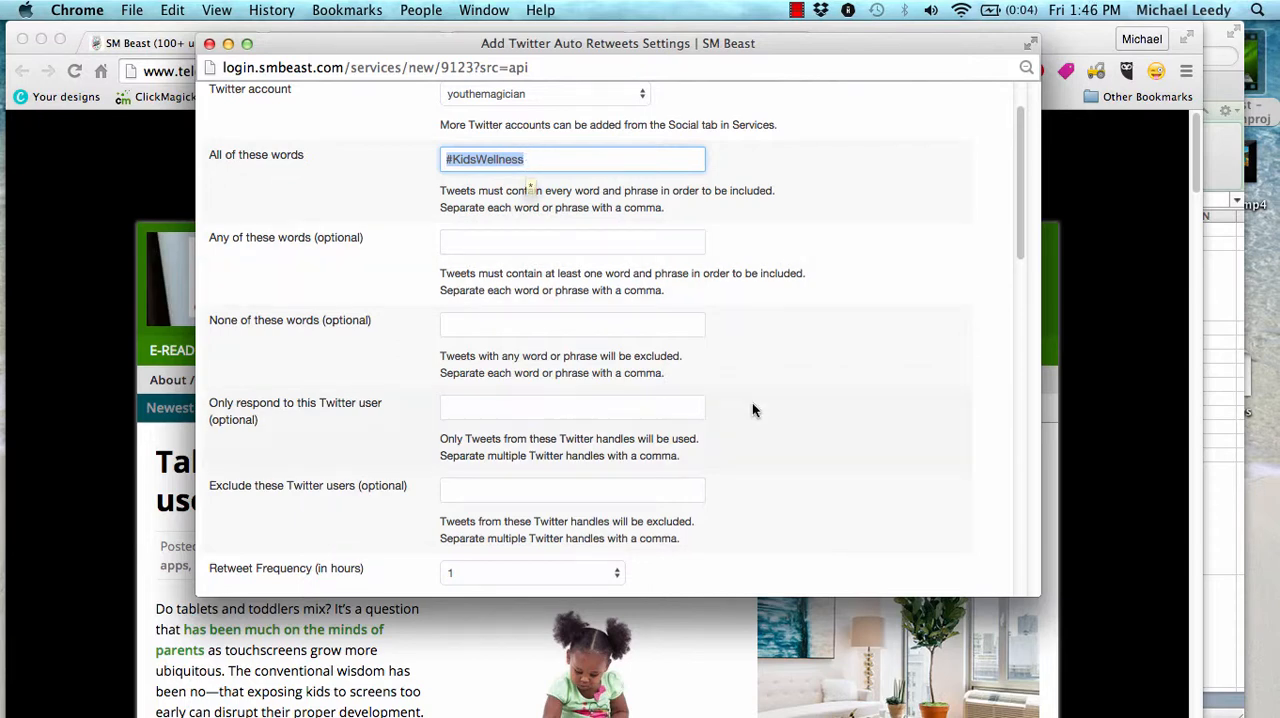
scroll(724, 440, "down", 2)
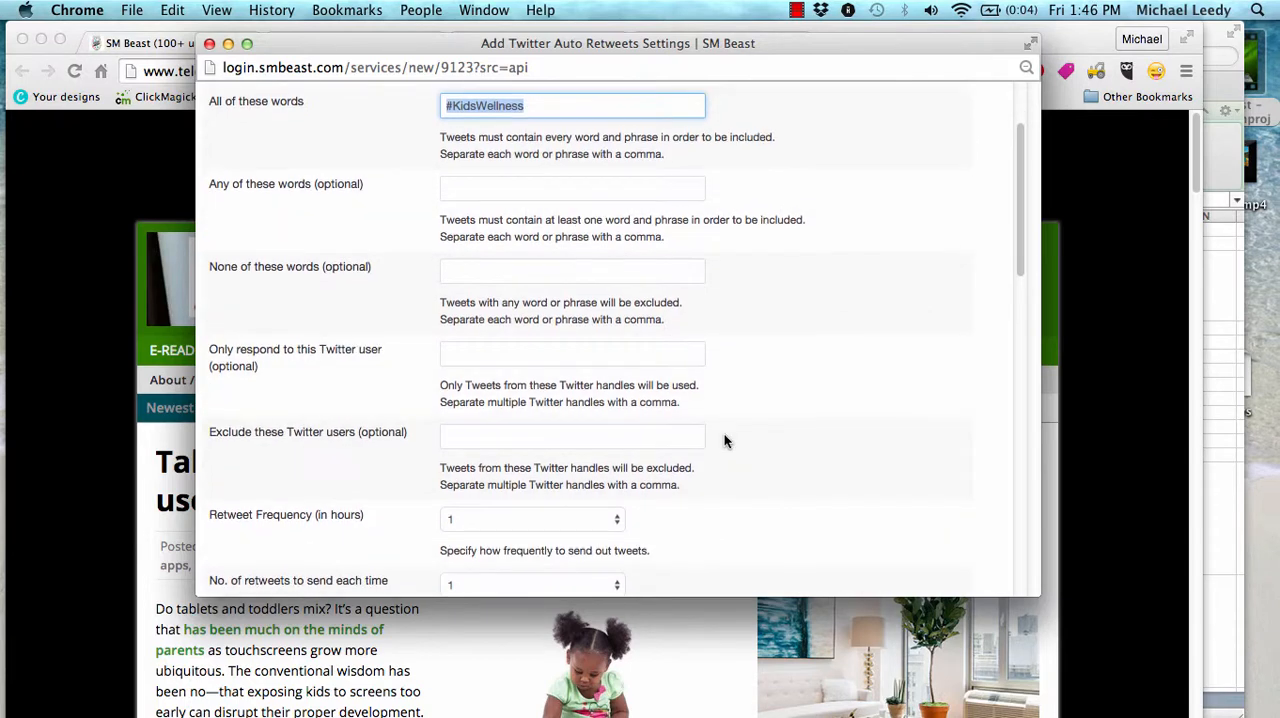
left_click(509, 425)
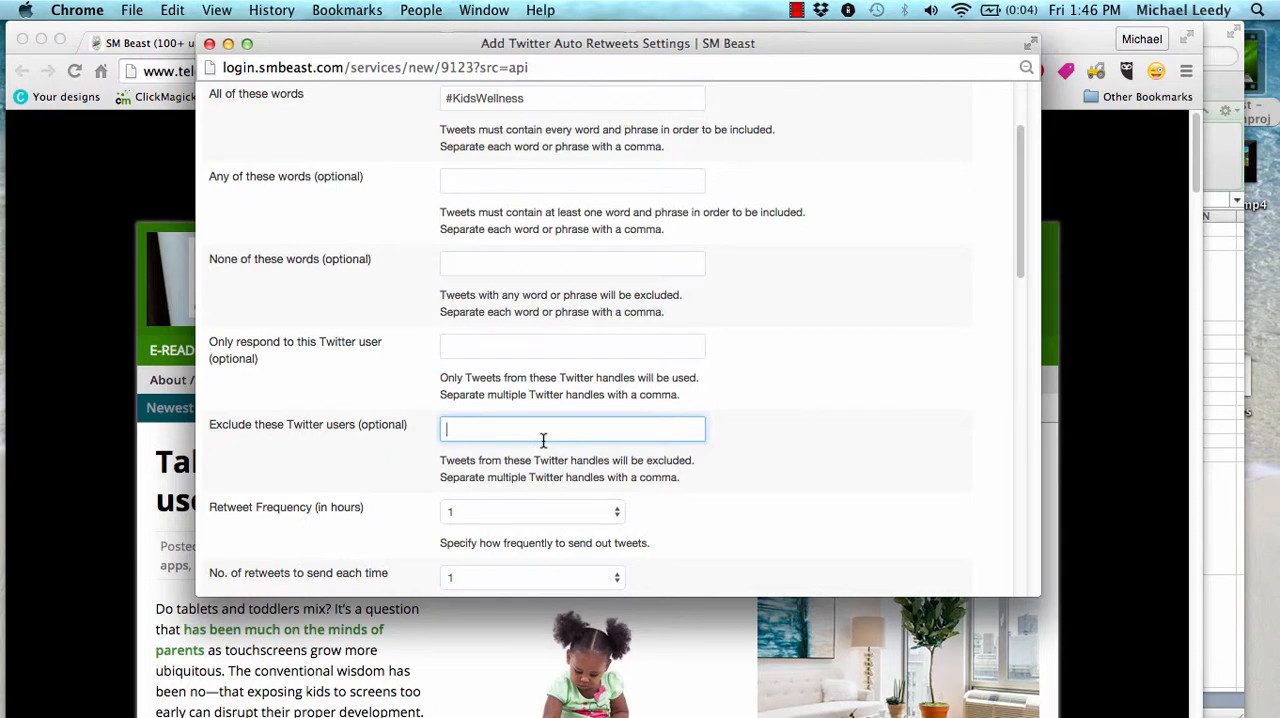
left_click(535, 98)
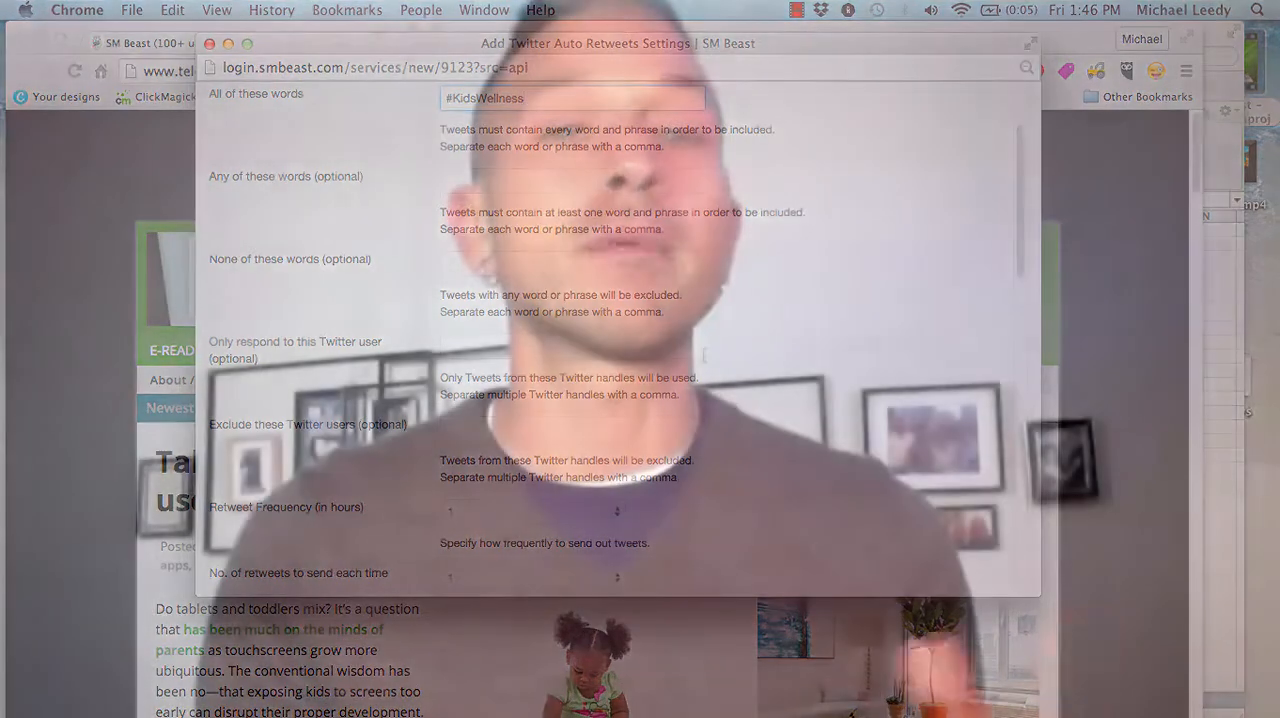